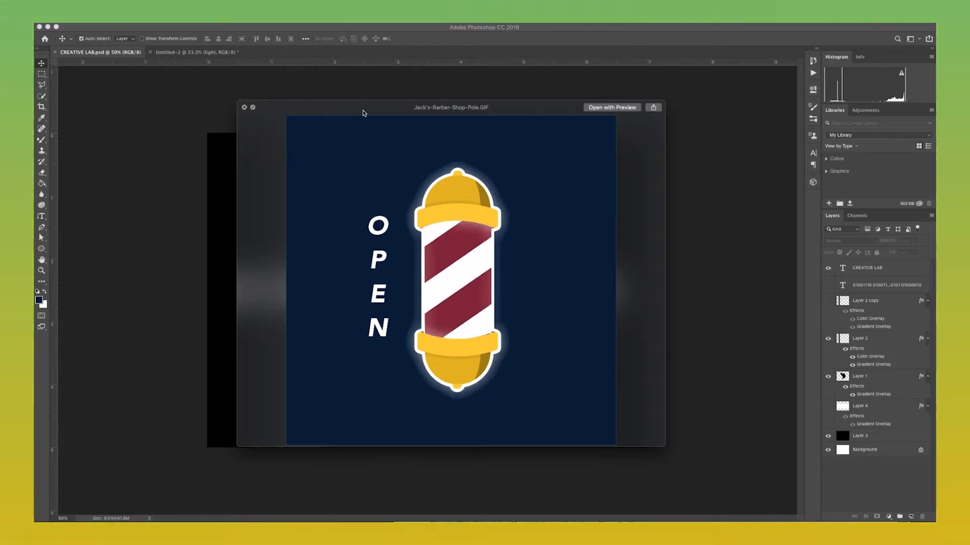
Step: Close the barber pole GIF preview and switch to the Untitled-2 document containing the barber pole artwork
key(space)
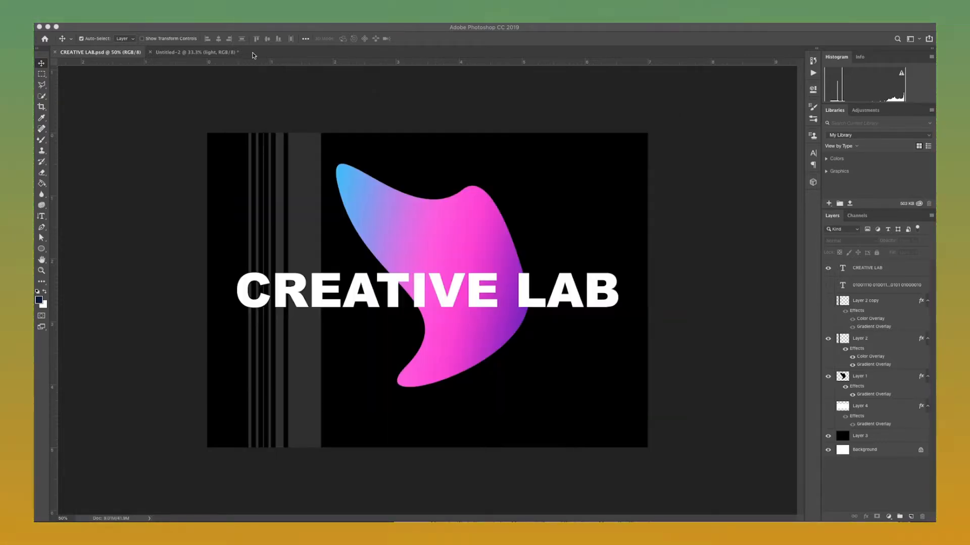
click(207, 55)
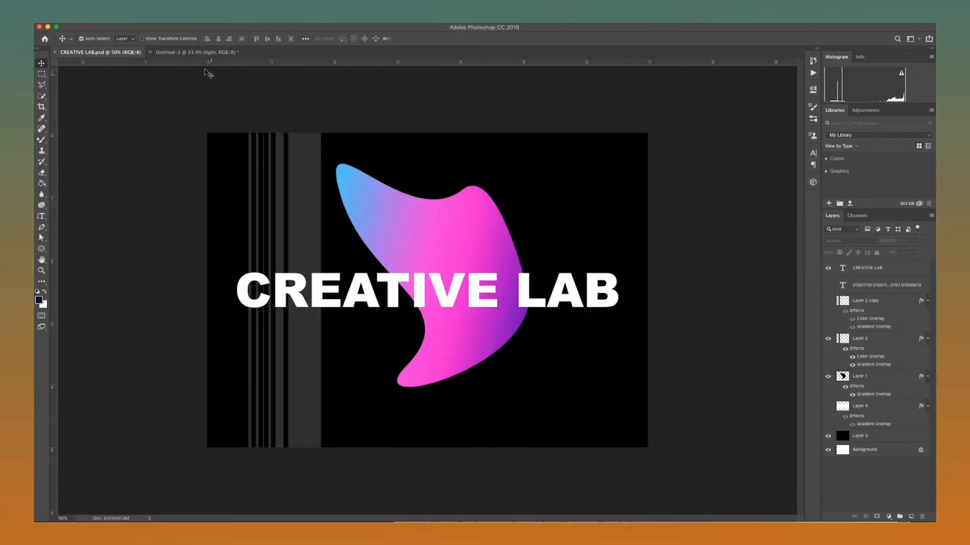
click(200, 53)
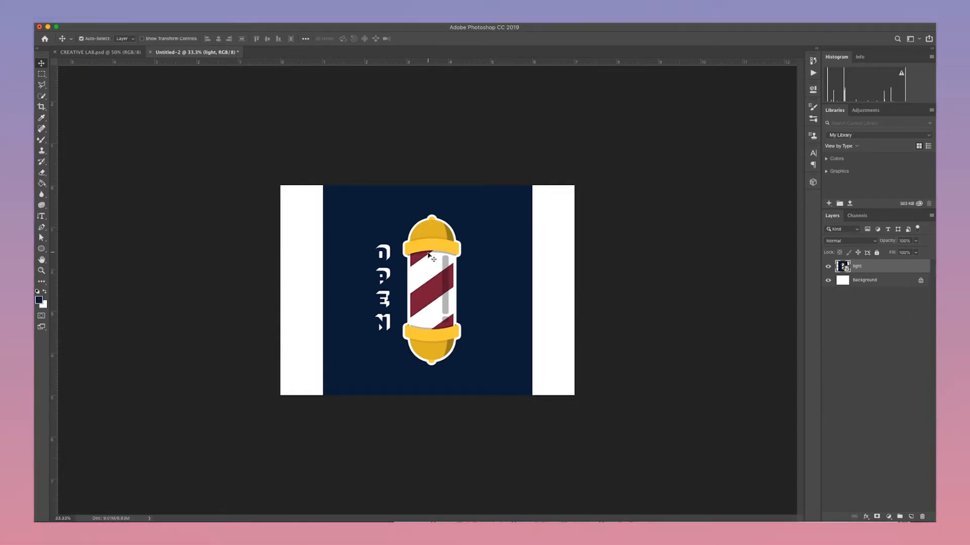
Step: Choose the Pen tool and rasterize the light layer
key(super+1)
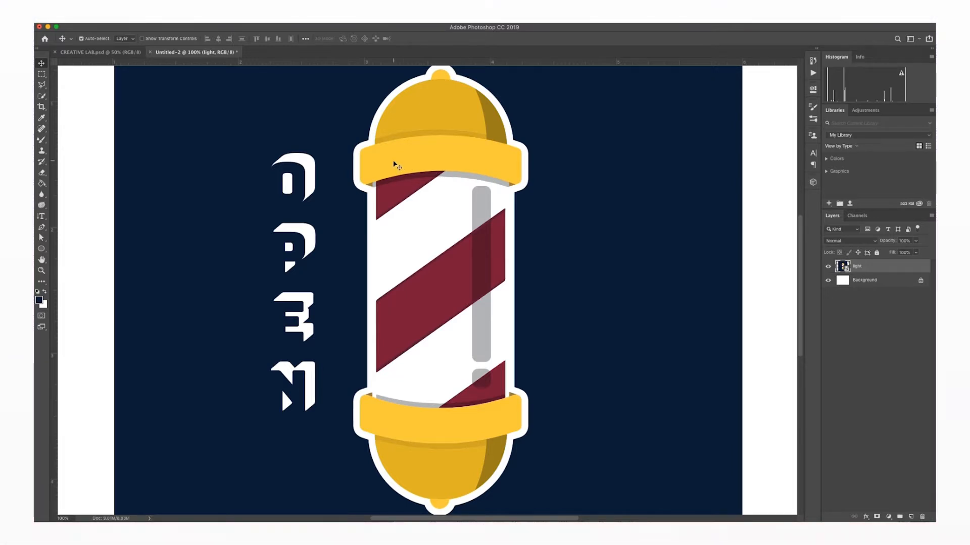
key(p)
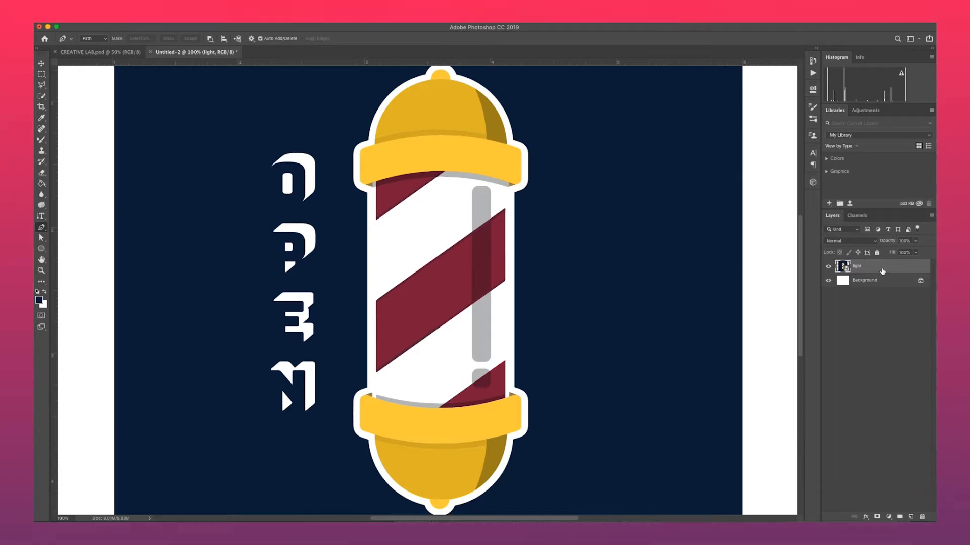
right_click(882, 272)
click(912, 352)
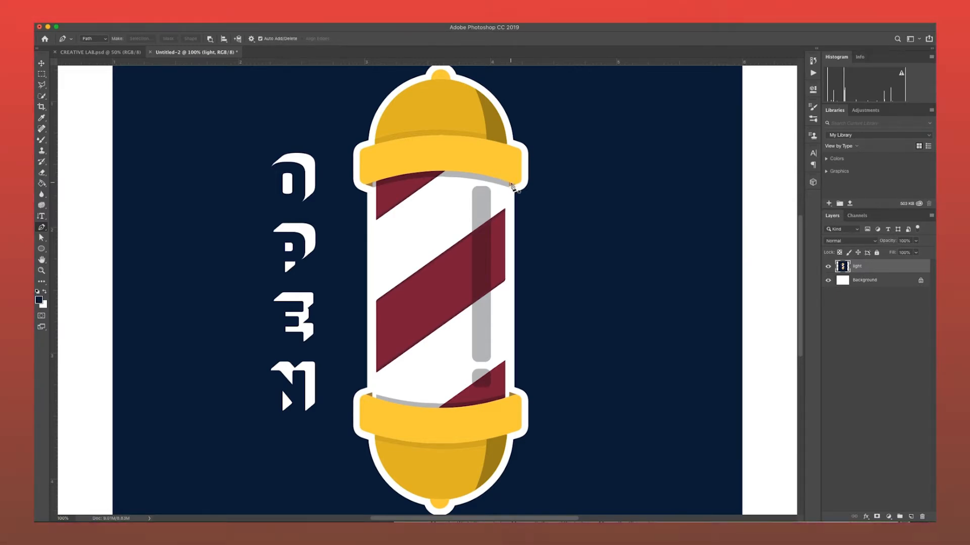
Step: Start a pen path at the striped section's upper-right corner and curve it along the upper gold band's lower edge to the upper-left corner
key(super+equal)
key(super+equal)
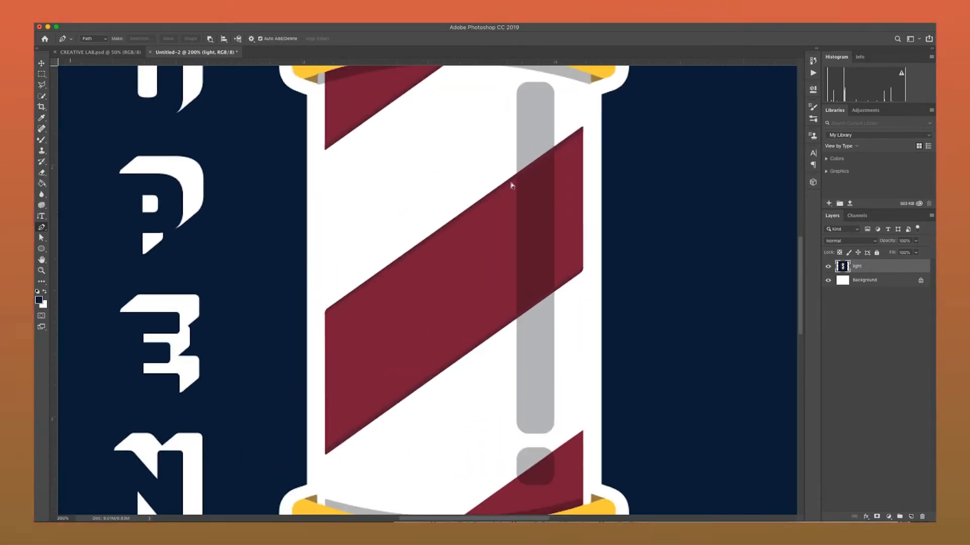
drag(626, 228, 575, 404)
drag(620, 325, 645, 273)
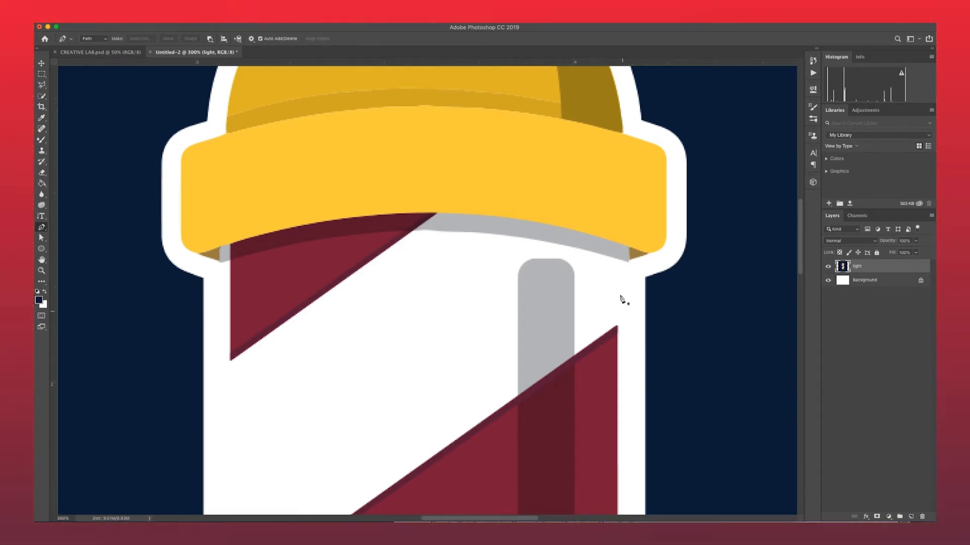
click(620, 243)
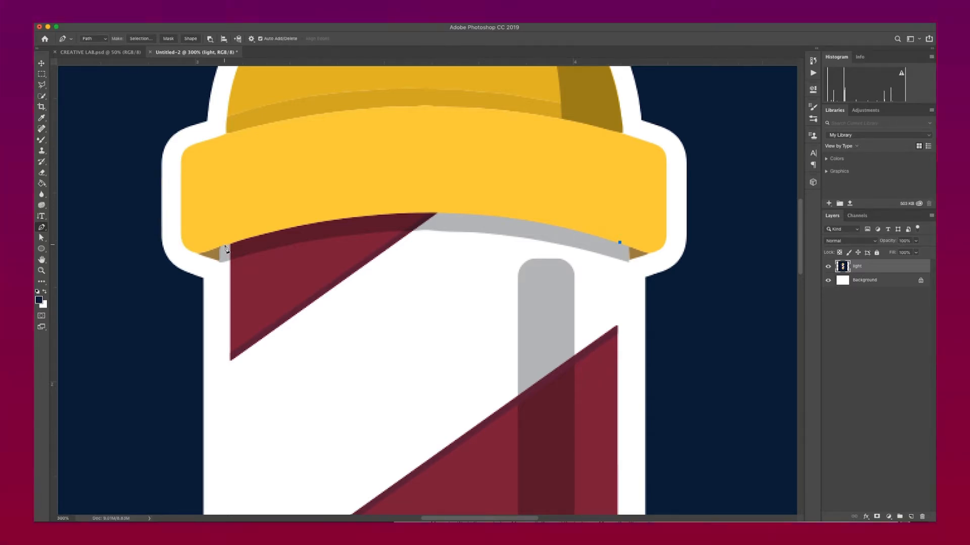
drag(225, 248, 136, 322)
Step: Extend the path down to the striped section's lower-left corner, where it meets the lower gold band
scroll(382, 268, down, 2)
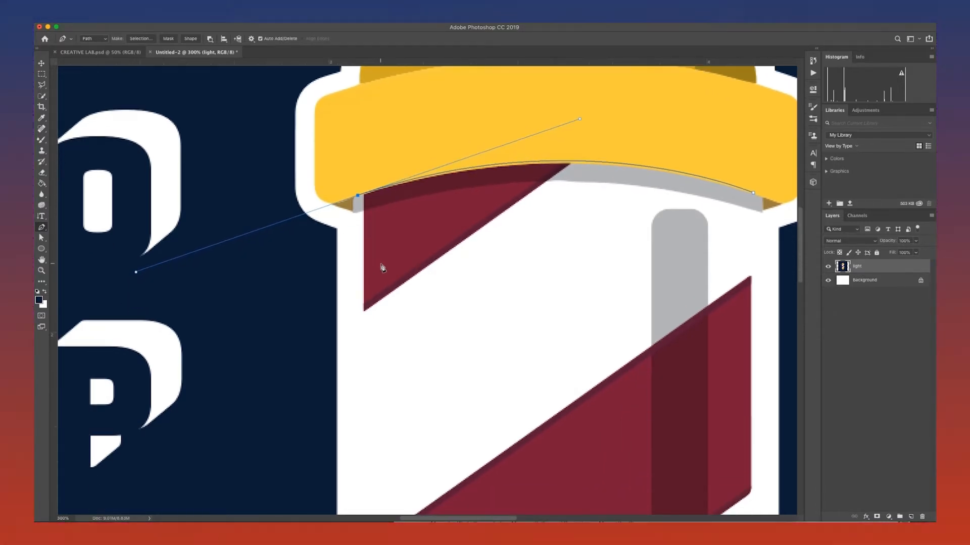
scroll(404, 271, down, 2)
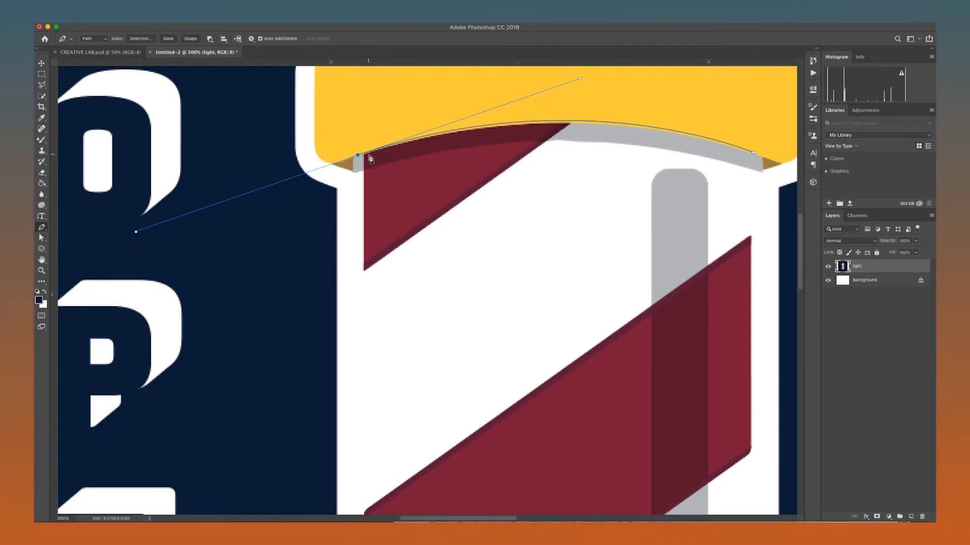
key(super+minus)
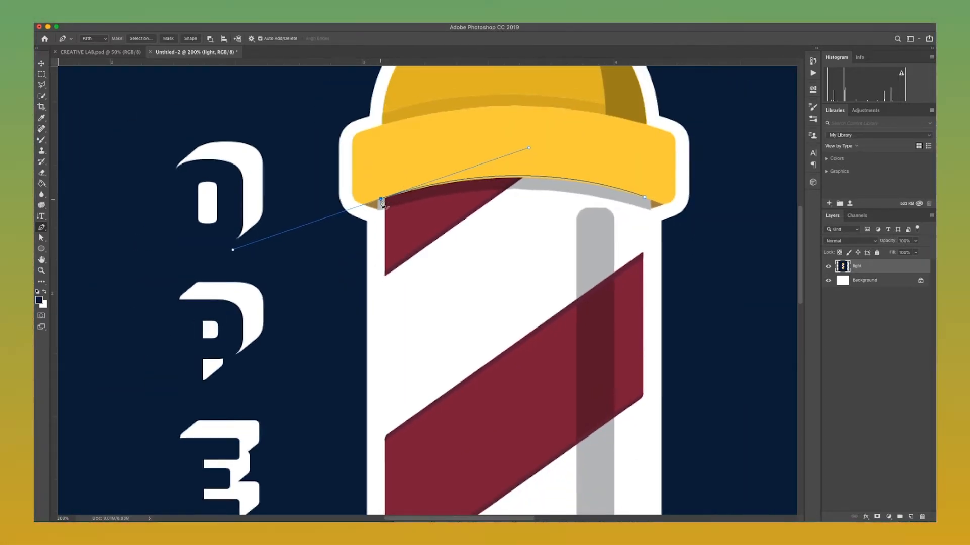
scroll(381, 202, down, 10)
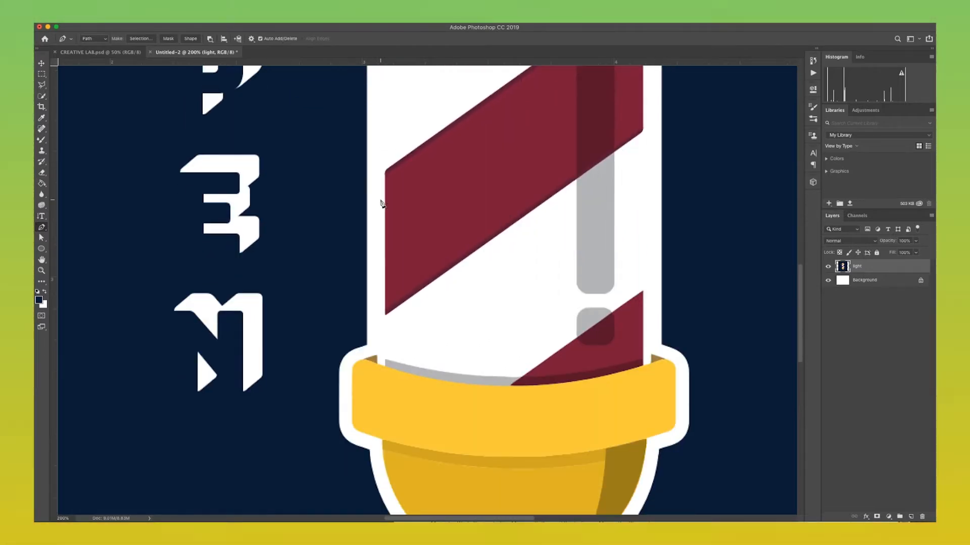
scroll(382, 203, down, 4)
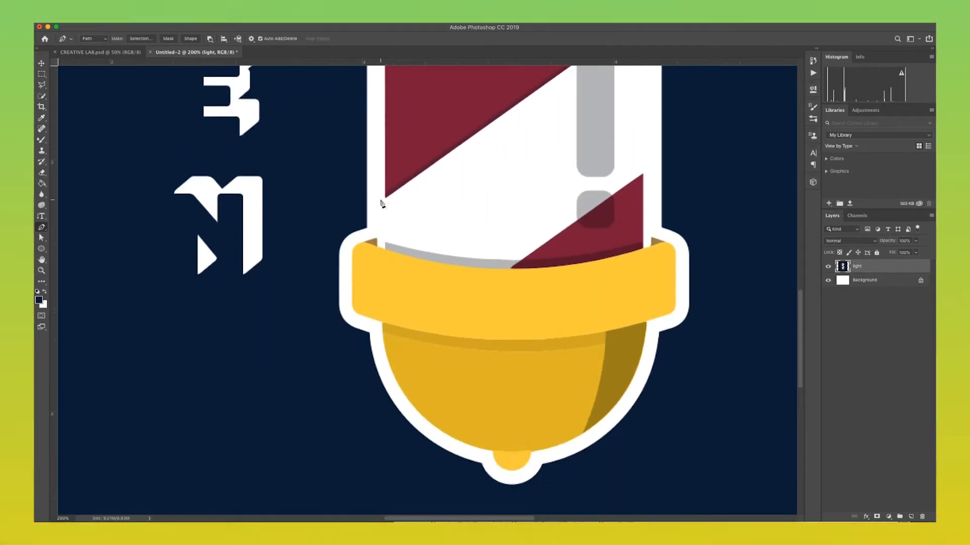
click(381, 251)
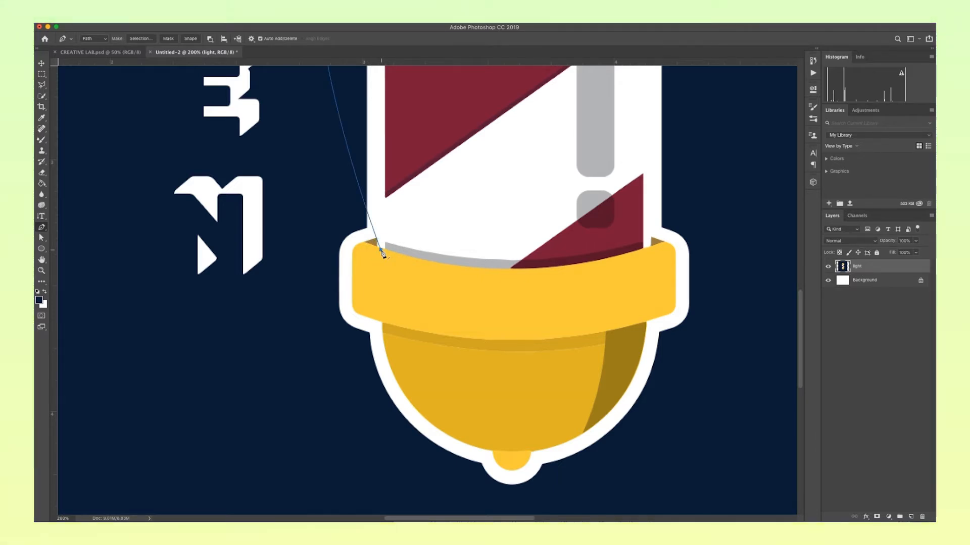
Step: Adjust the upper-left anchor's direction handles so the left side runs straight and the top segment follows the upper gold band's curve
key(a)
scroll(326, 214, up, 6)
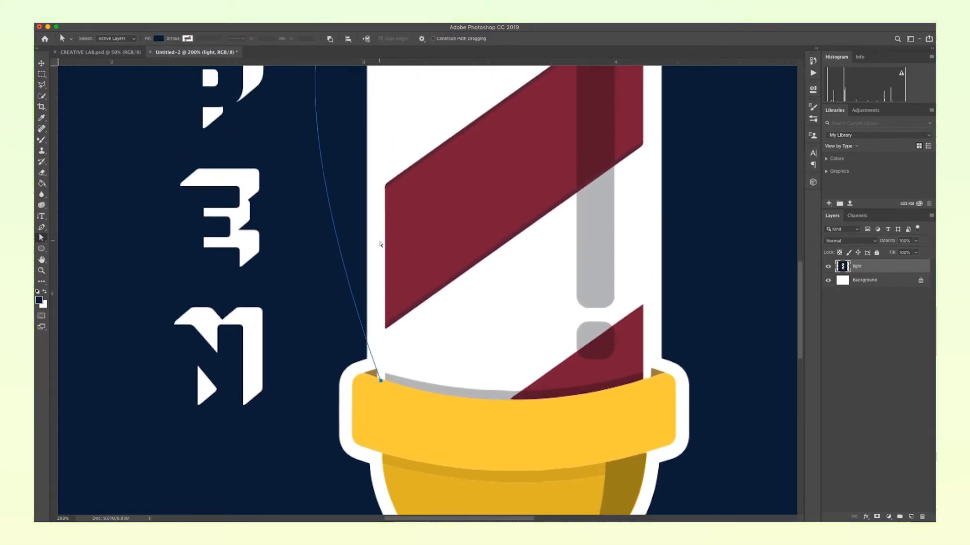
scroll(326, 214, up, 3)
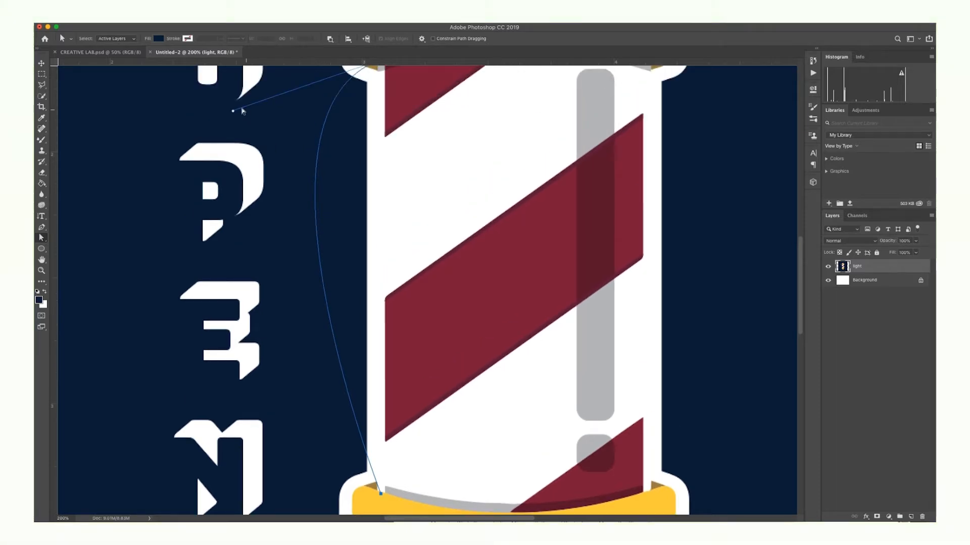
drag(233, 111, 382, 113)
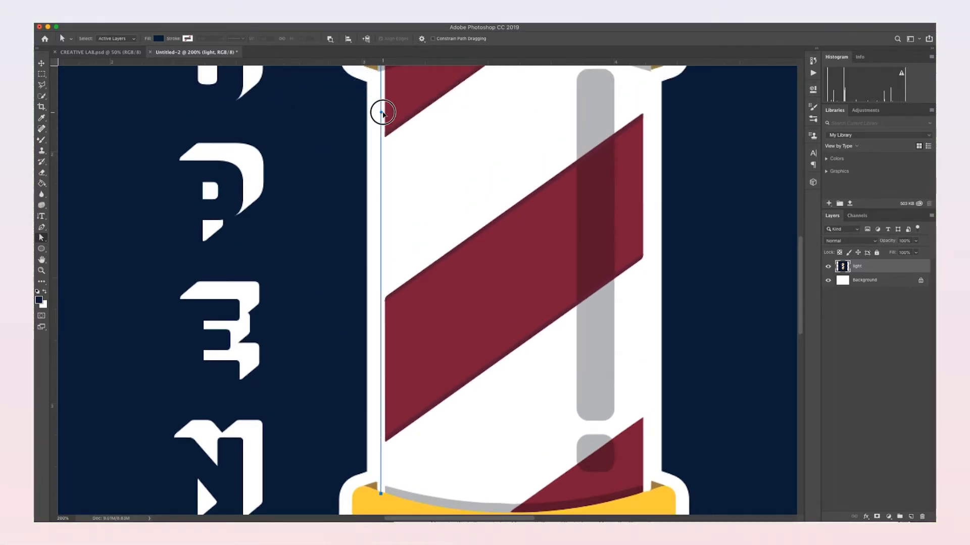
scroll(383, 117, up, 2)
scroll(383, 121, up, 8)
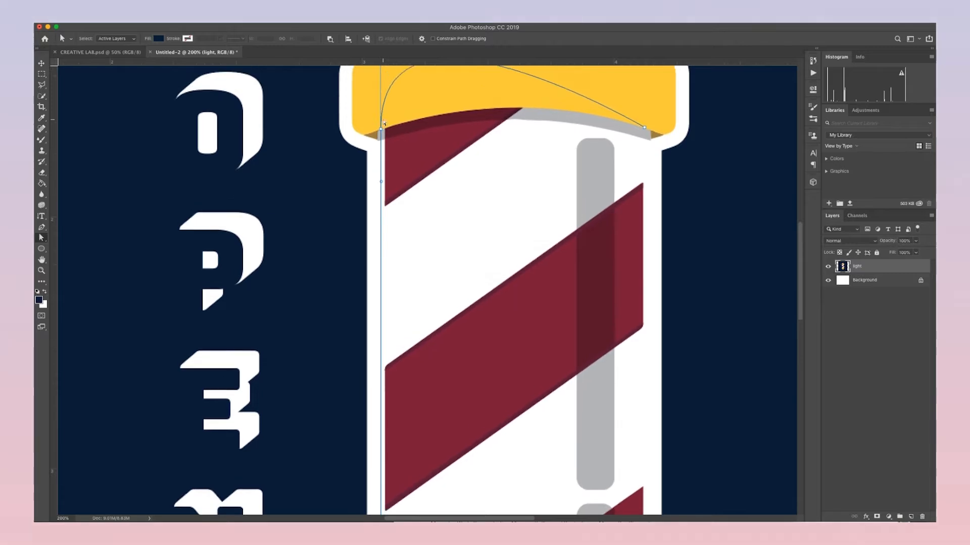
drag(382, 147, 531, 249)
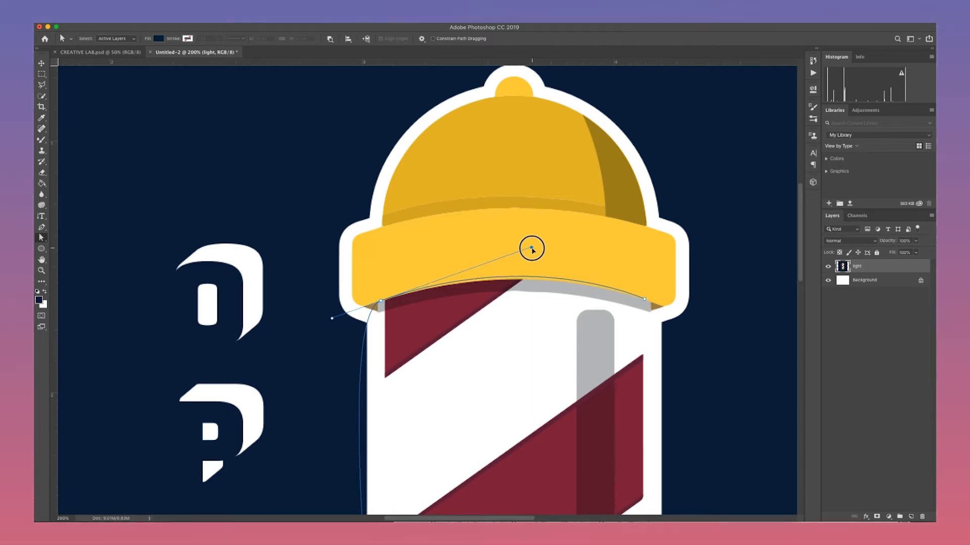
drag(331, 320, 381, 303)
drag(416, 146, 523, 249)
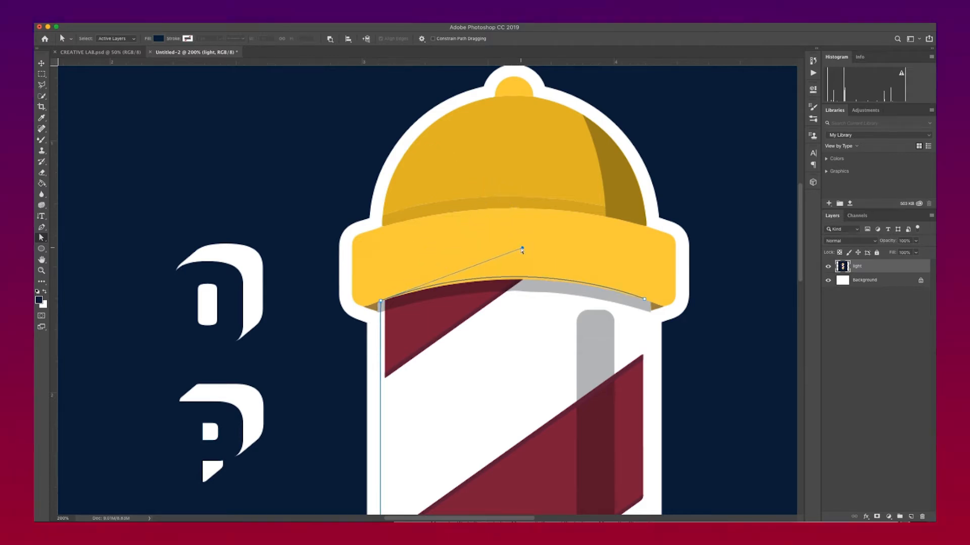
Step: Add a curved path segment along the lower gold band's upper edge to the striped section's lower-right corner
scroll(513, 253, down, 5)
scroll(514, 255, down, 3)
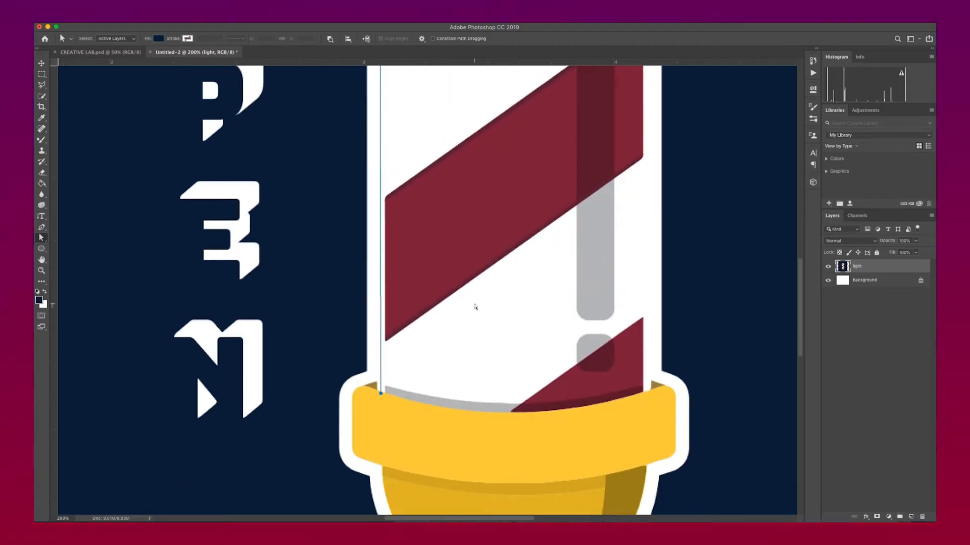
key(p)
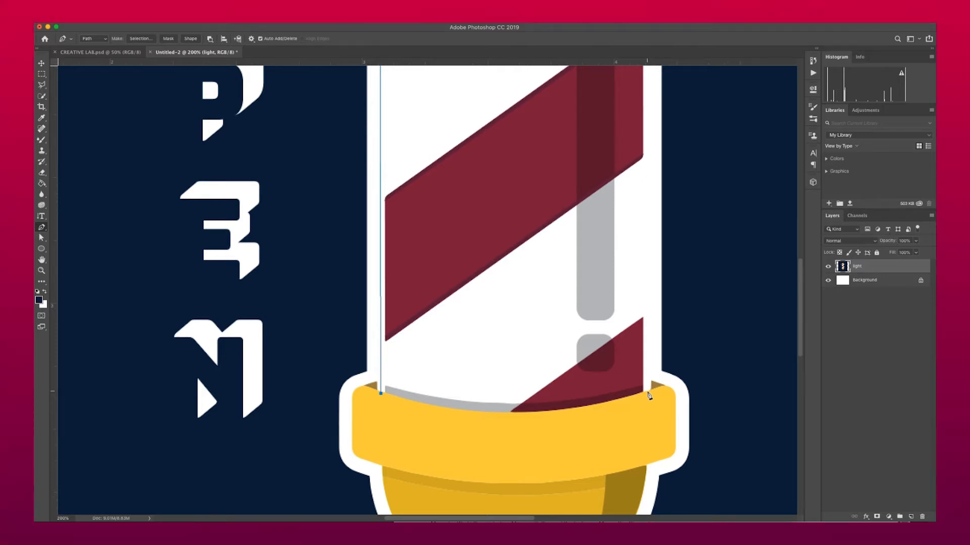
drag(647, 391, 770, 335)
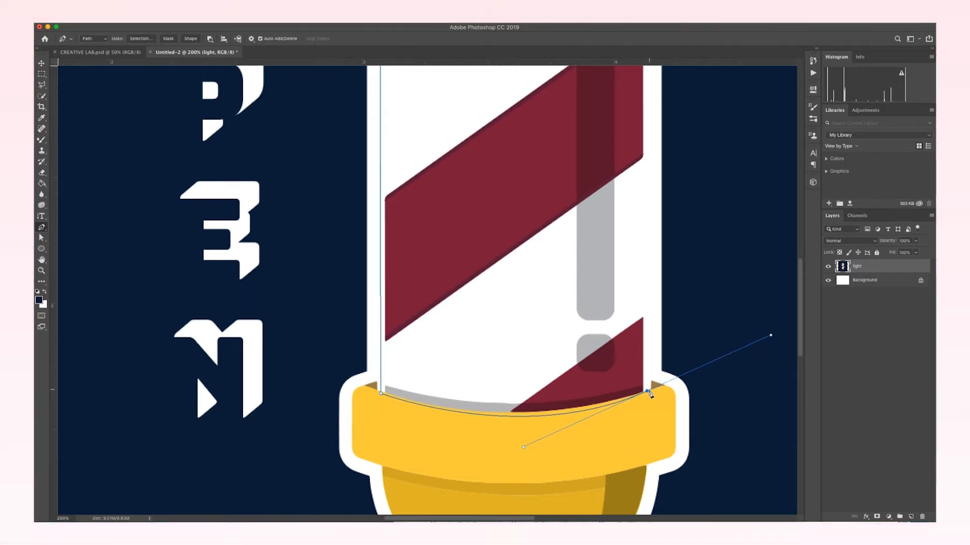
Step: Close the path at its starting anchor and retract the lower-right anchor's outgoing handle to straighten the right side
scroll(649, 395, up, 15)
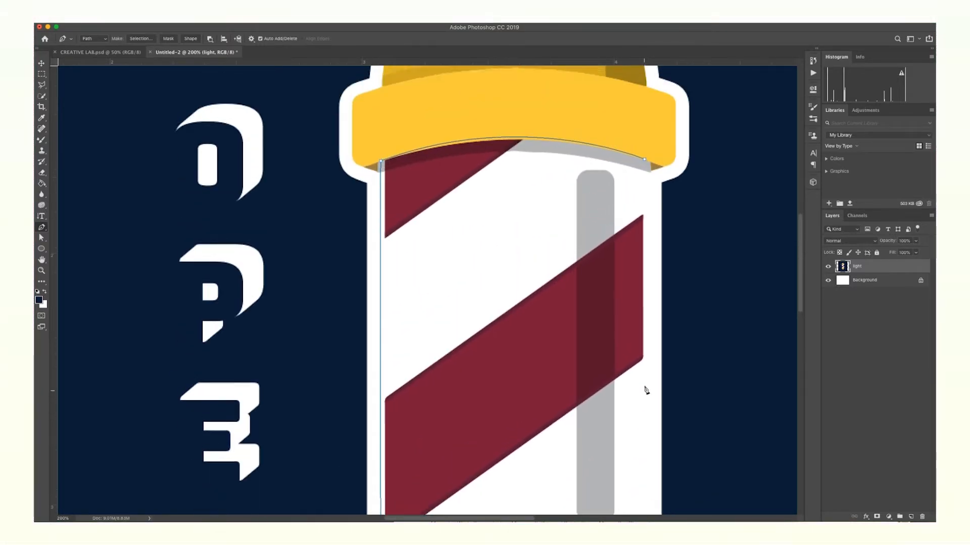
click(645, 230)
scroll(678, 329, down, 6)
key(a)
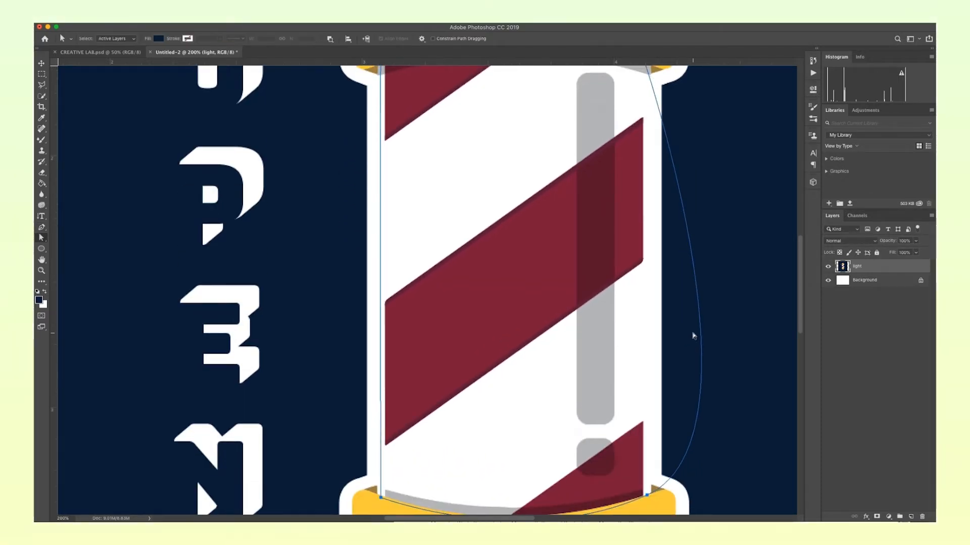
scroll(703, 331, down, 2)
click(647, 463)
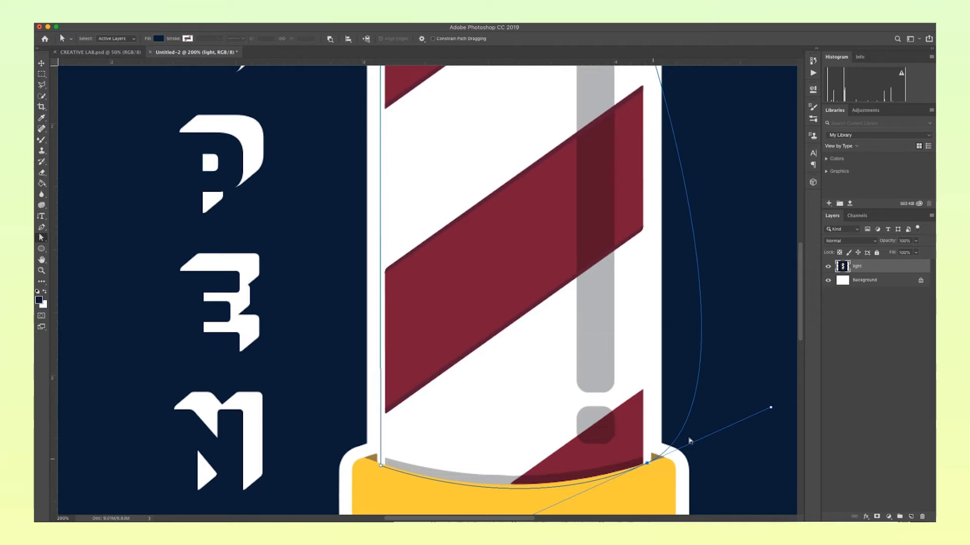
drag(770, 407, 596, 406)
scroll(647, 466, down, 3)
scroll(624, 417, up, 3)
Step: Convert the closed path into a new anti-aliased selection with a feather radius of 0 pixels
key(super+minus)
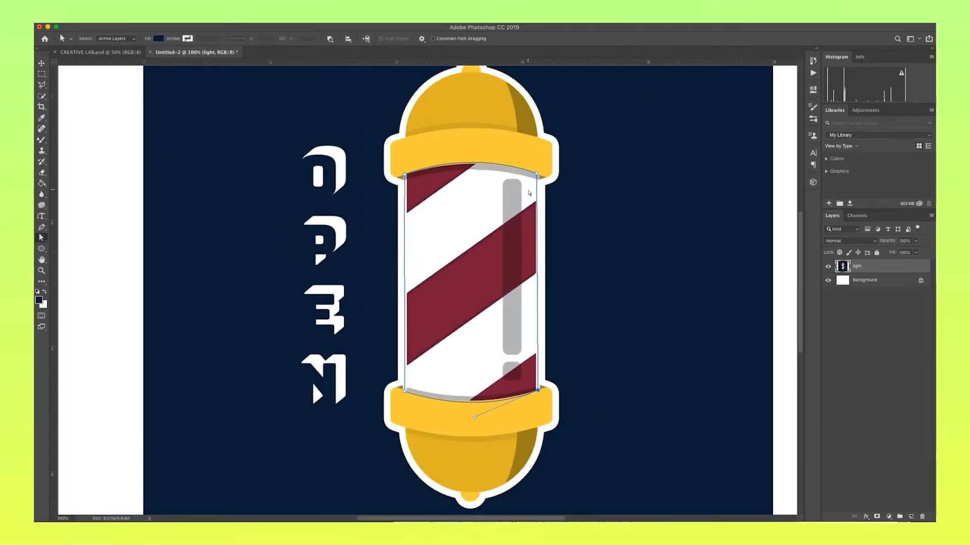
key(p)
right_click(536, 187)
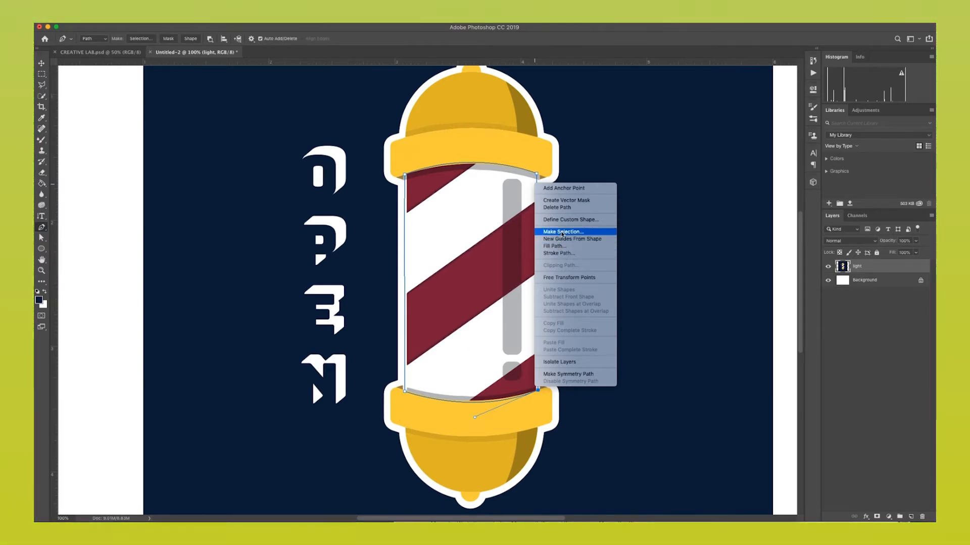
click(562, 232)
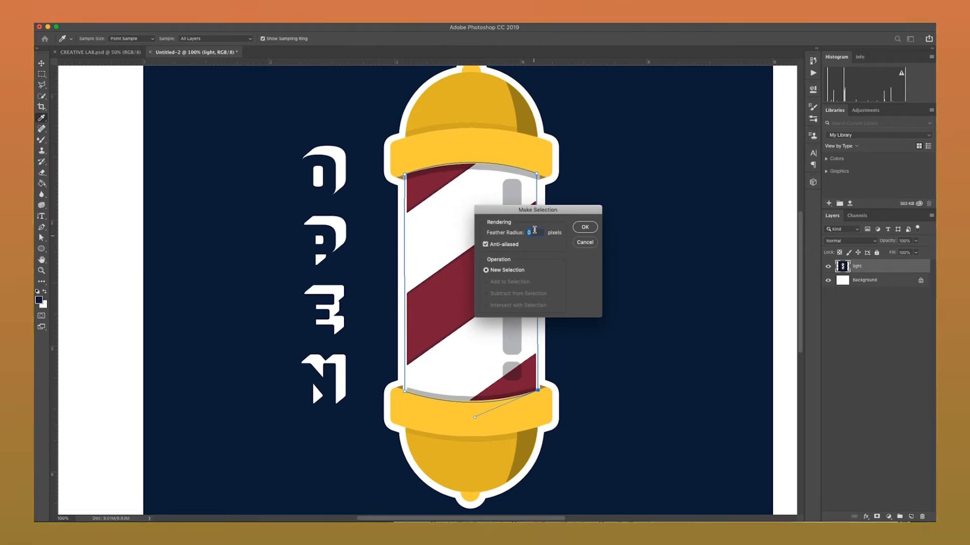
click(585, 227)
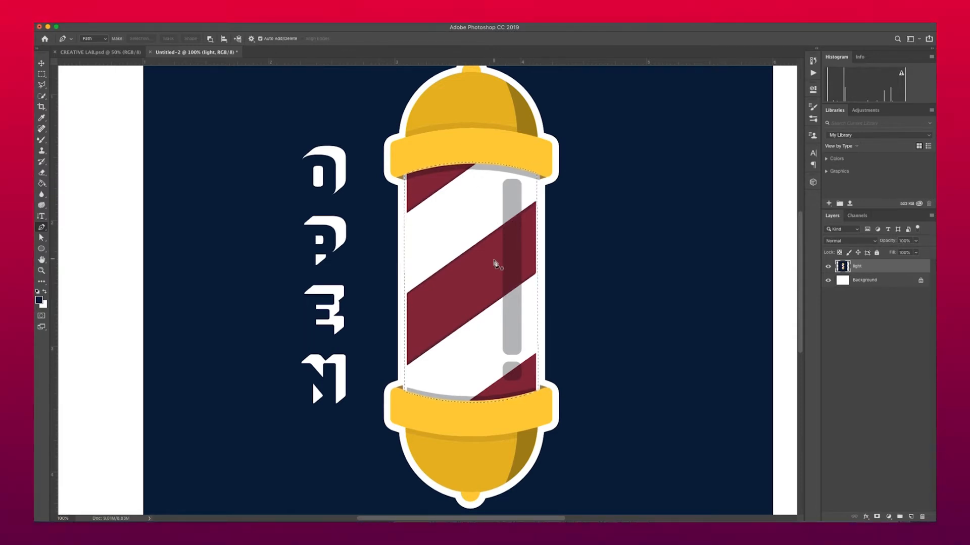
Step: Split the striped section from the rest of the artwork with Layer Via Cut and make the light layer active
key(w)
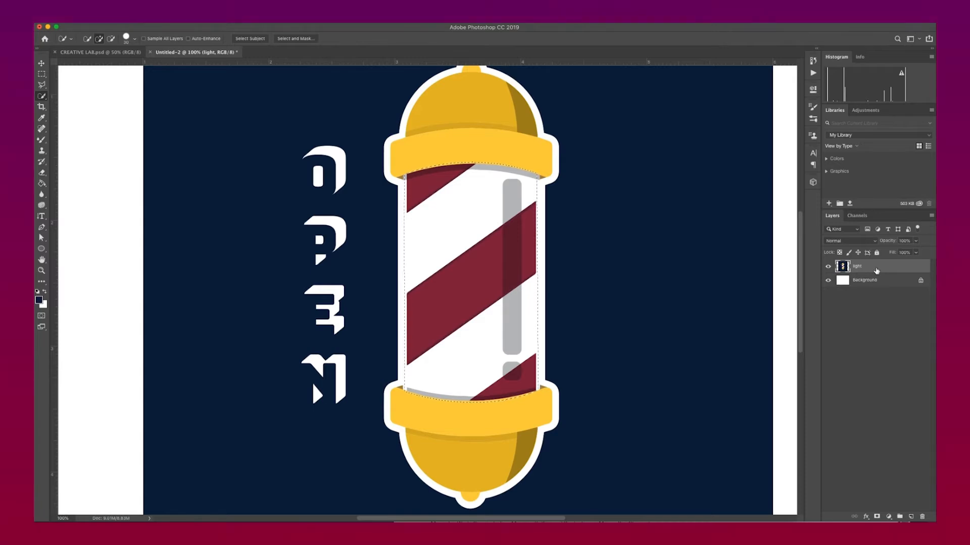
right_click(451, 222)
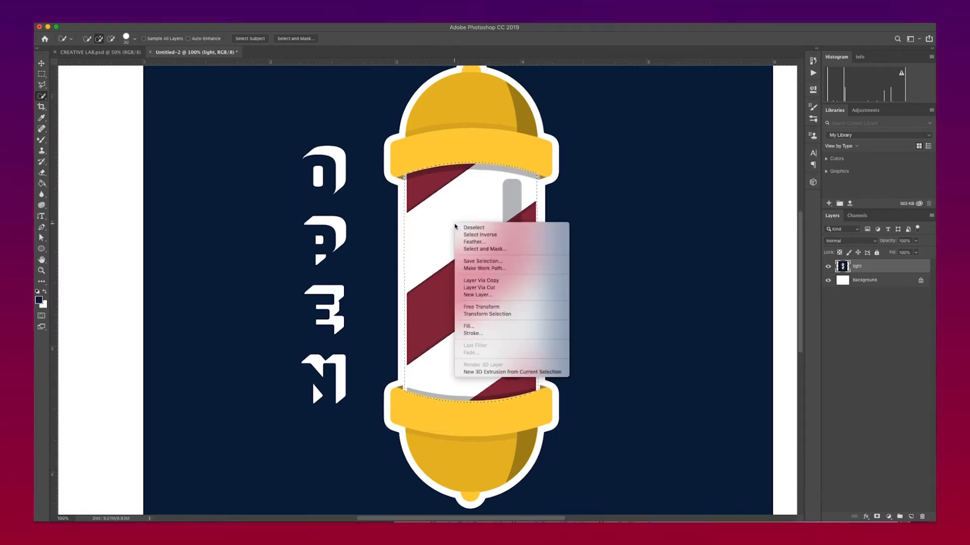
click(488, 289)
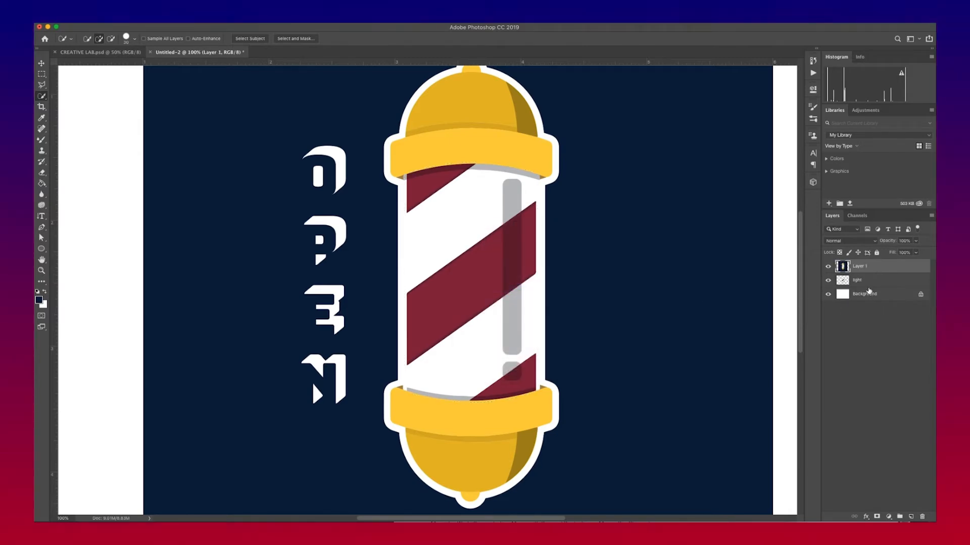
click(868, 281)
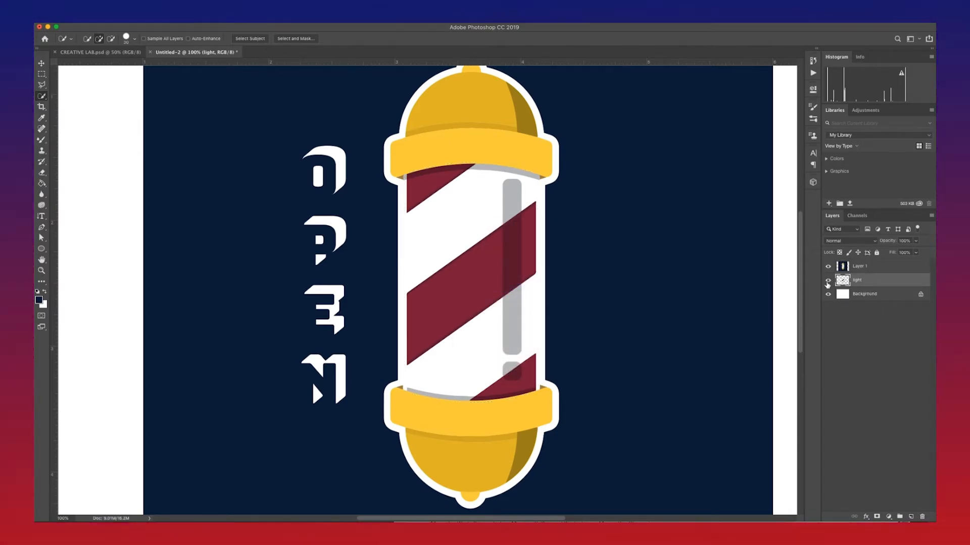
Step: Examine the separated striped section and the cutout it left by toggling visibility of the light and Background layers
click(828, 281)
click(828, 281)
click(828, 281)
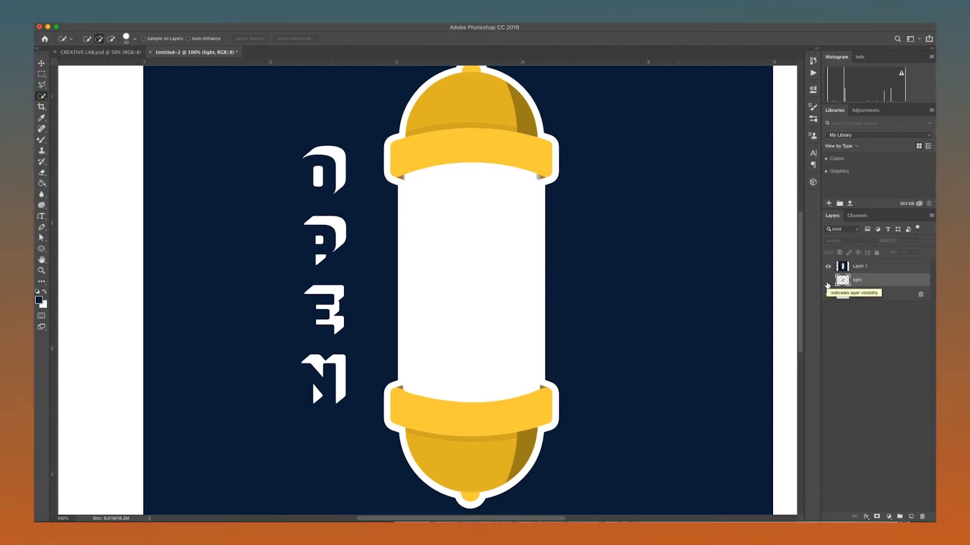
click(828, 281)
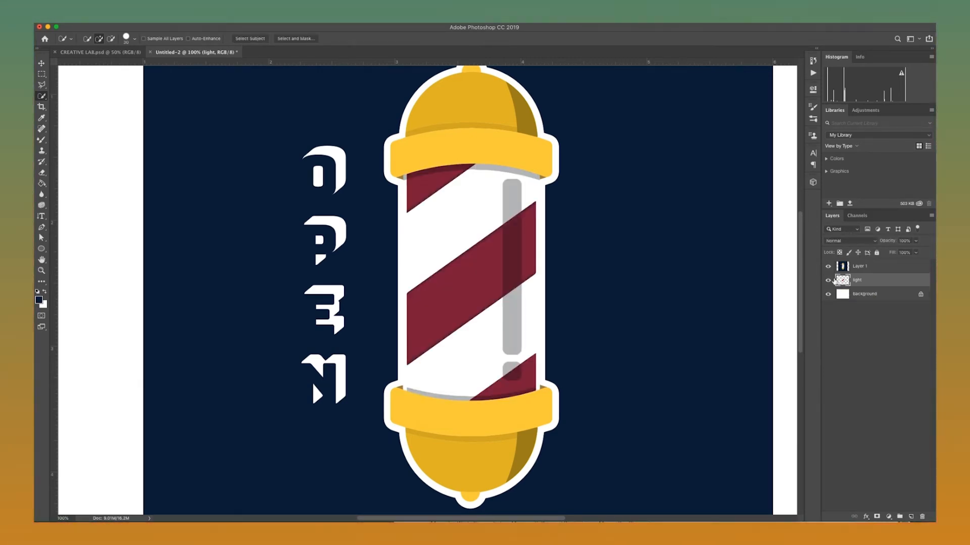
drag(828, 294, 828, 279)
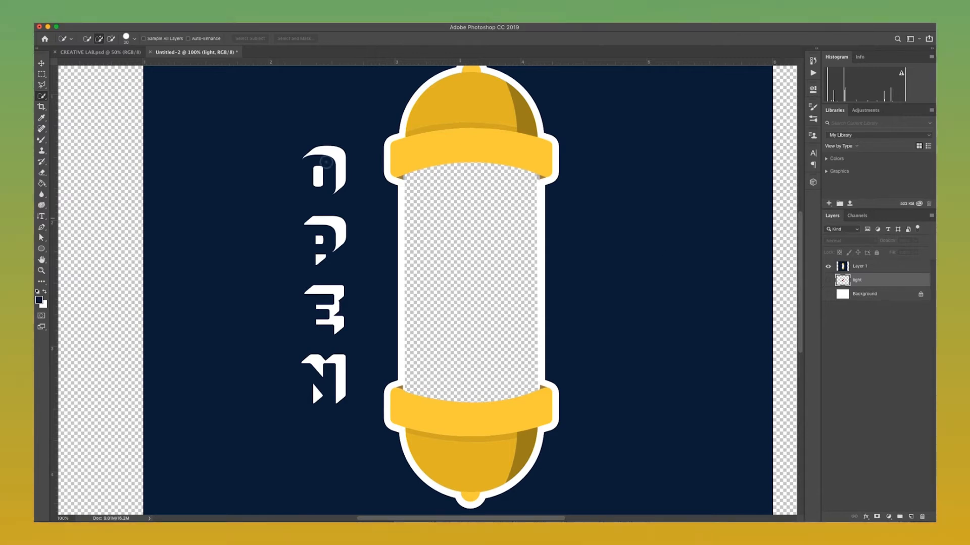
click(827, 280)
click(827, 279)
click(827, 279)
click(829, 294)
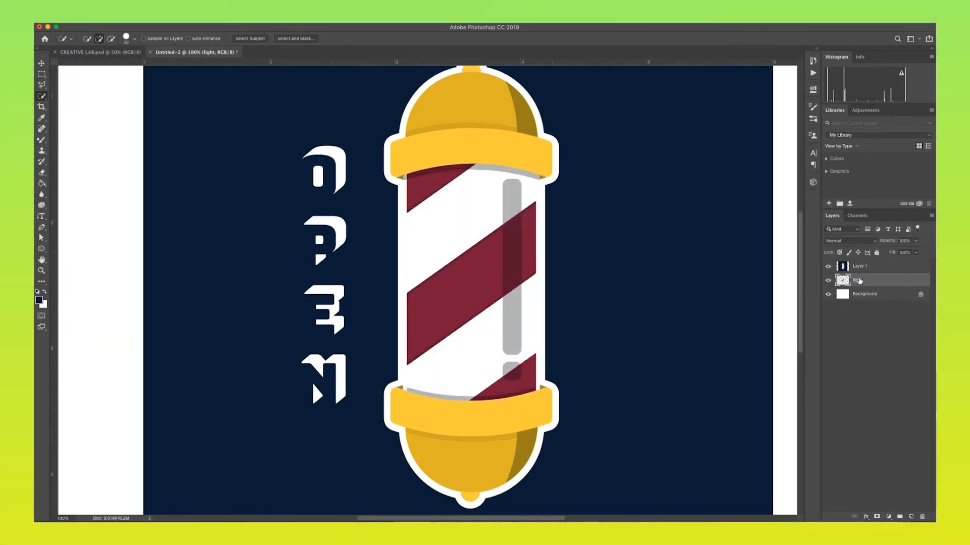
Step: Hide the light layer, add an empty layer above it, and hide Layer 1 to leave a blank canvas
click(874, 271)
click(869, 281)
click(828, 280)
key(super+minus)
key(super+minus)
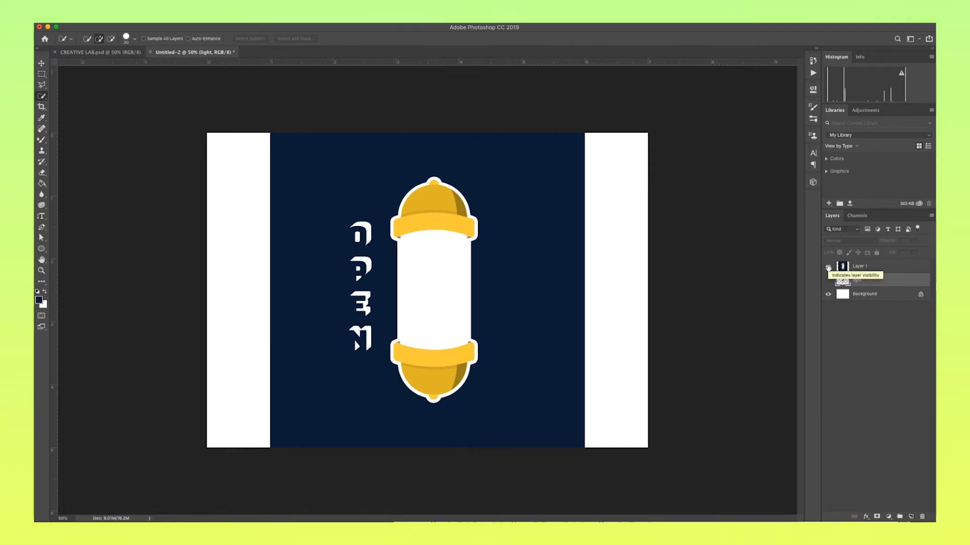
click(911, 517)
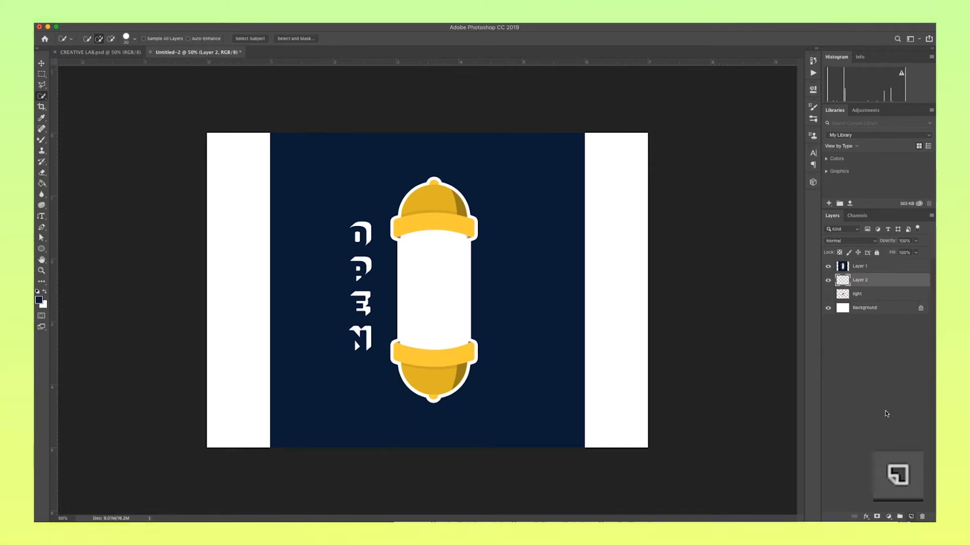
click(828, 267)
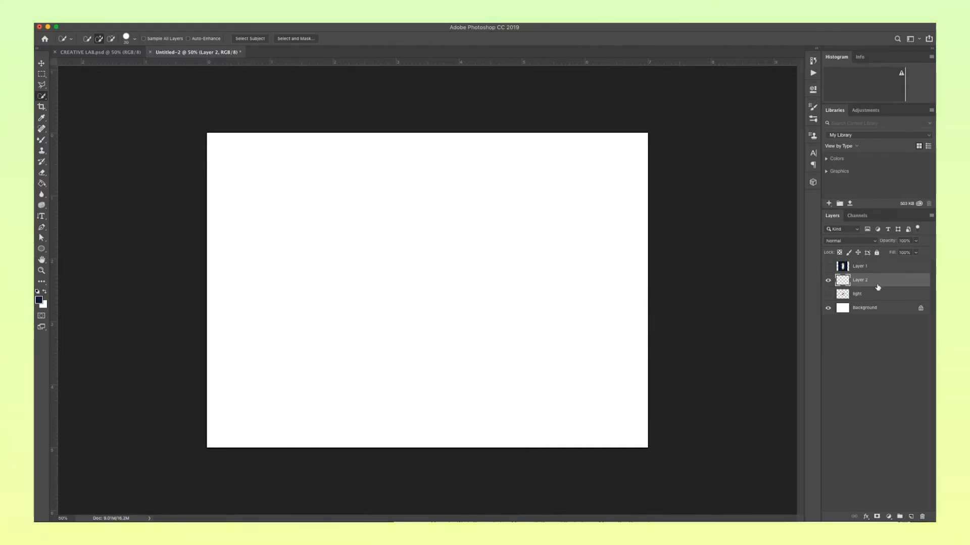
Step: Make a wide rectangular marquee selection about 3.5 in by 0.5 in, horizontally centred in the canvas's upper part
click(41, 75)
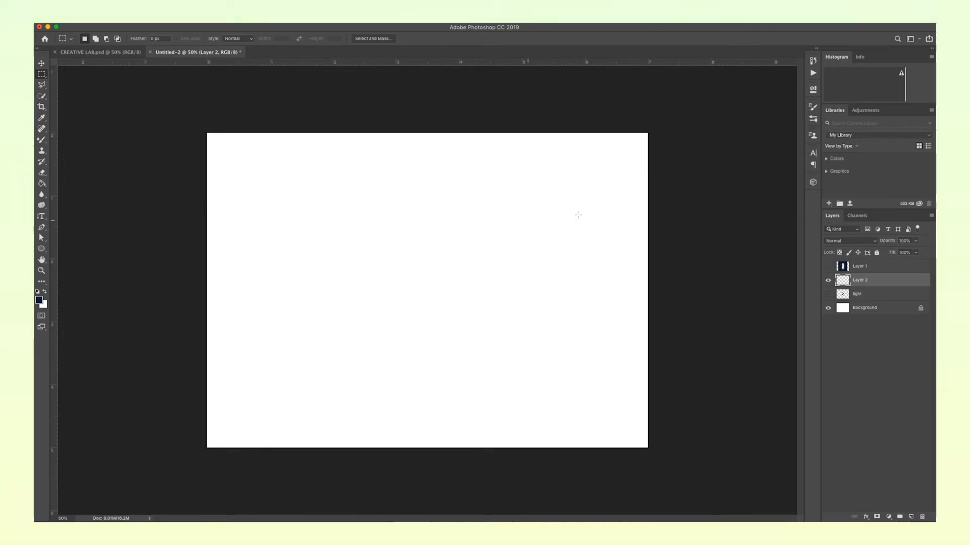
drag(210, 207, 333, 239)
click(336, 189)
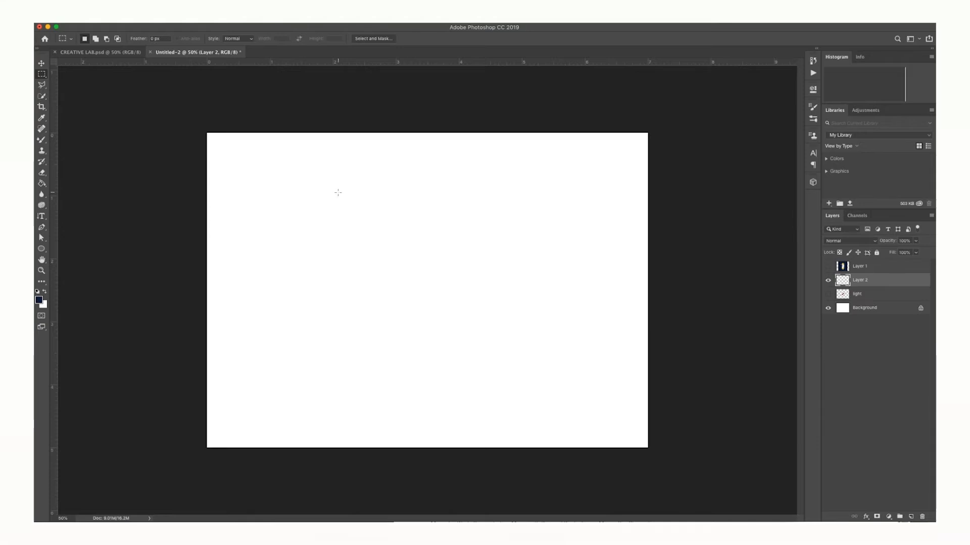
drag(316, 189, 538, 221)
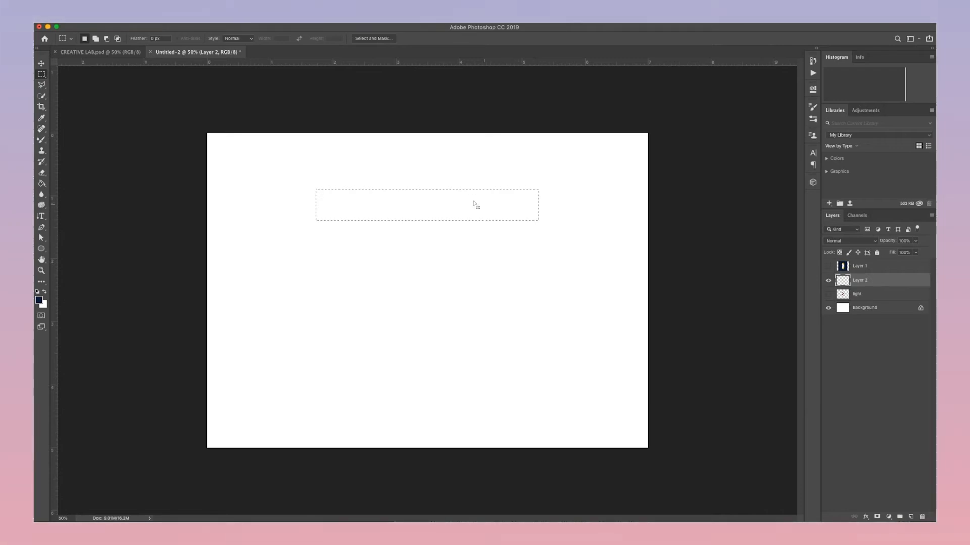
Step: Fill the rectangular selection on Layer 2 with red #bf0d0d using the Paint Bucket, and deselect it
key(g)
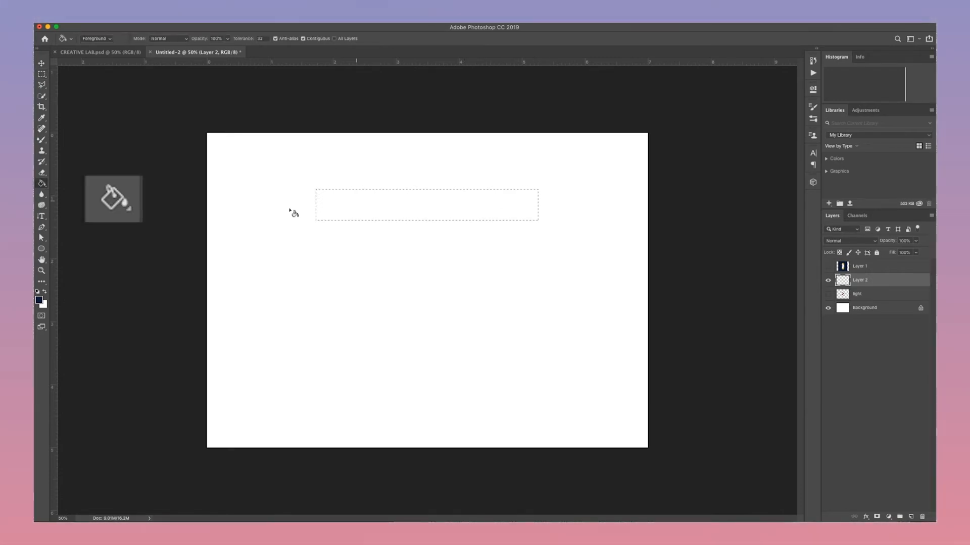
click(43, 303)
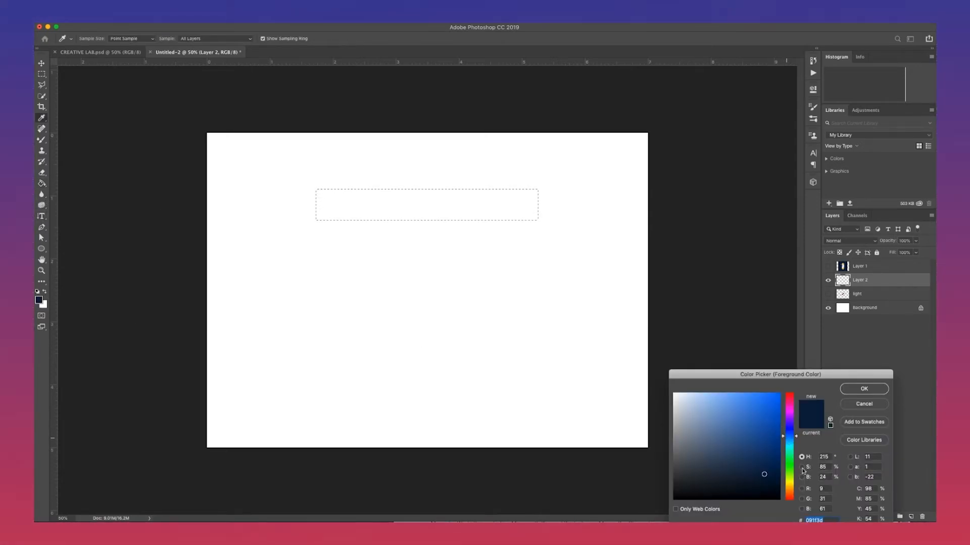
click(791, 501)
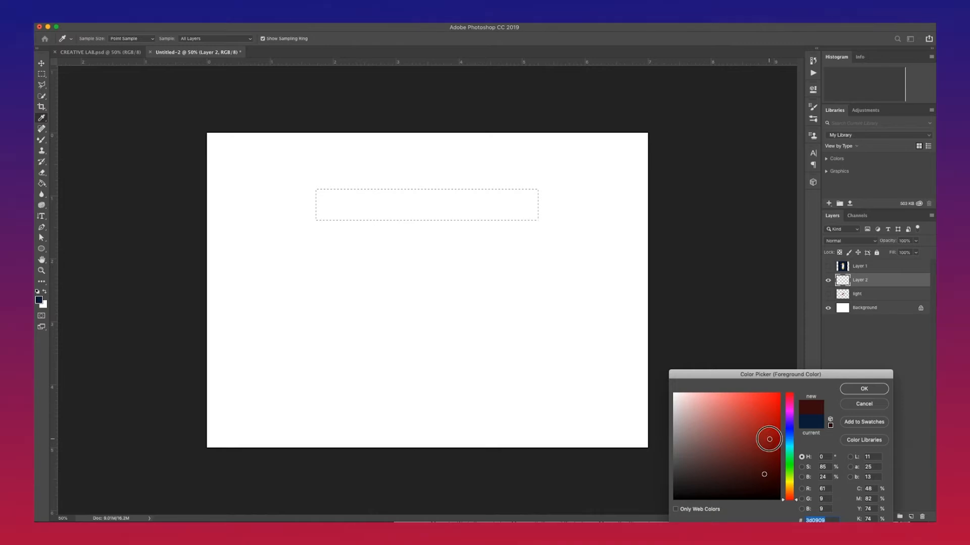
click(772, 425)
drag(772, 425, 773, 419)
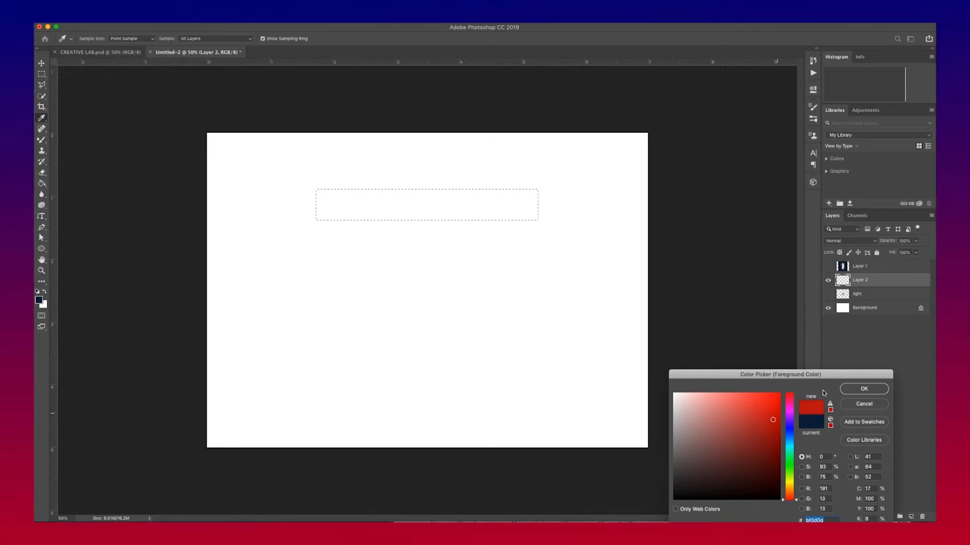
click(861, 389)
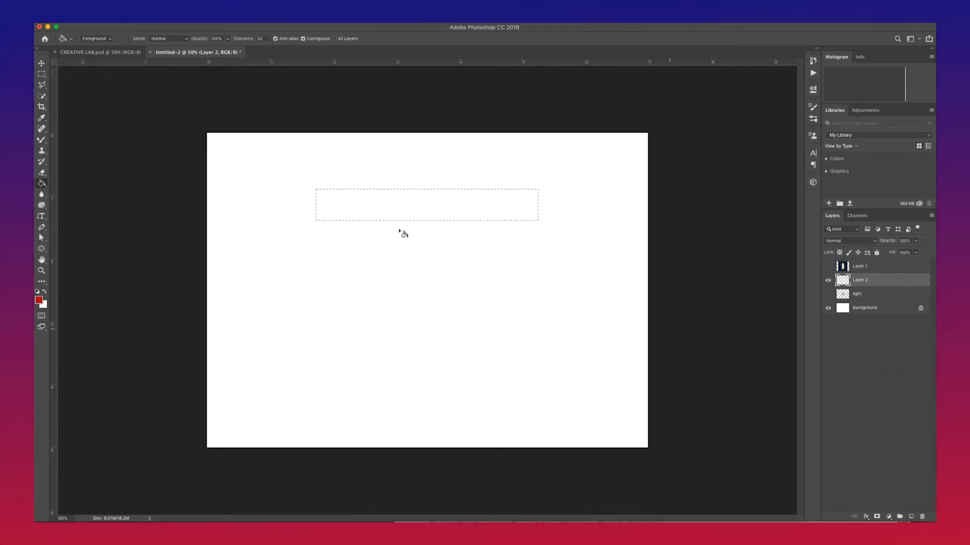
click(370, 212)
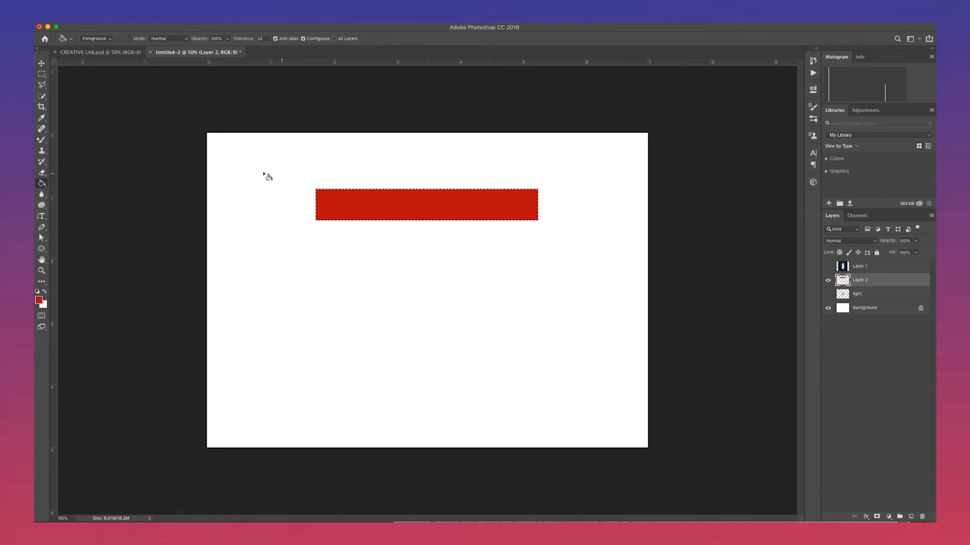
key(super+d)
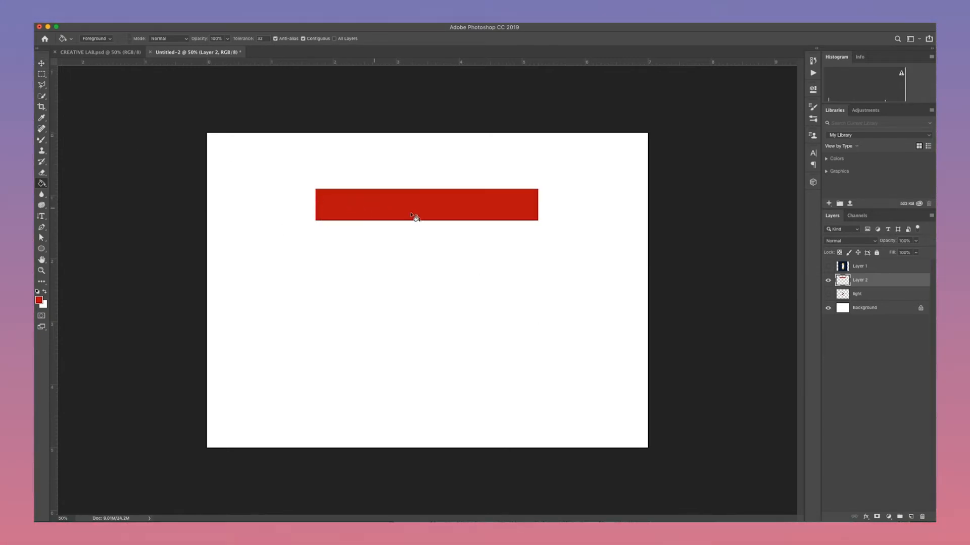
Step: Skew the red bar's left end downward into a diagonal stripe and show Layer 1 to compare it with the pole
click(42, 63)
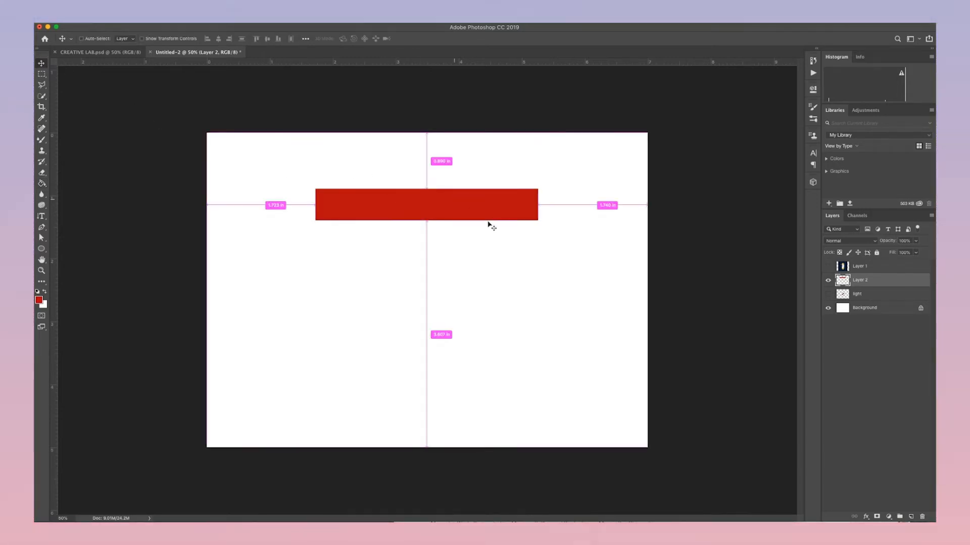
key(super+t)
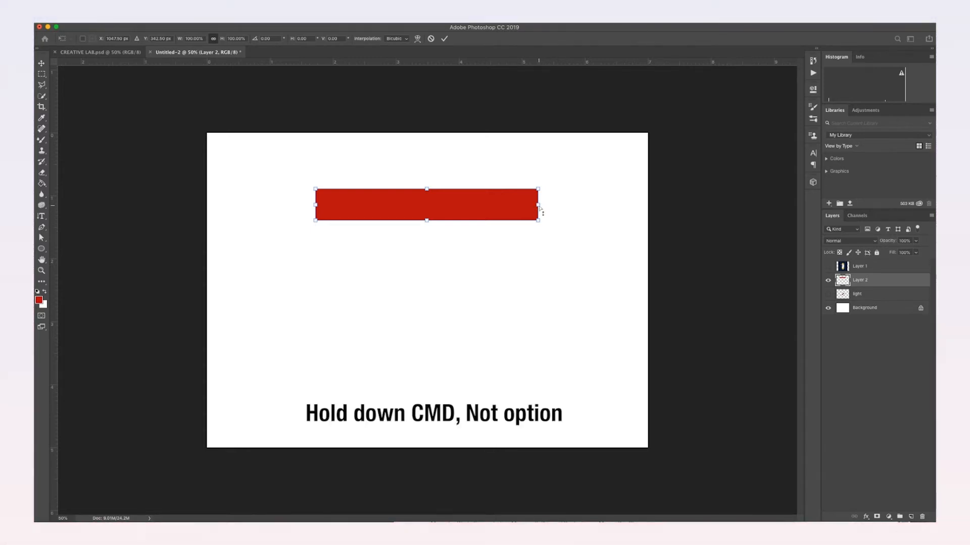
drag(316, 206, 328, 363)
click(828, 266)
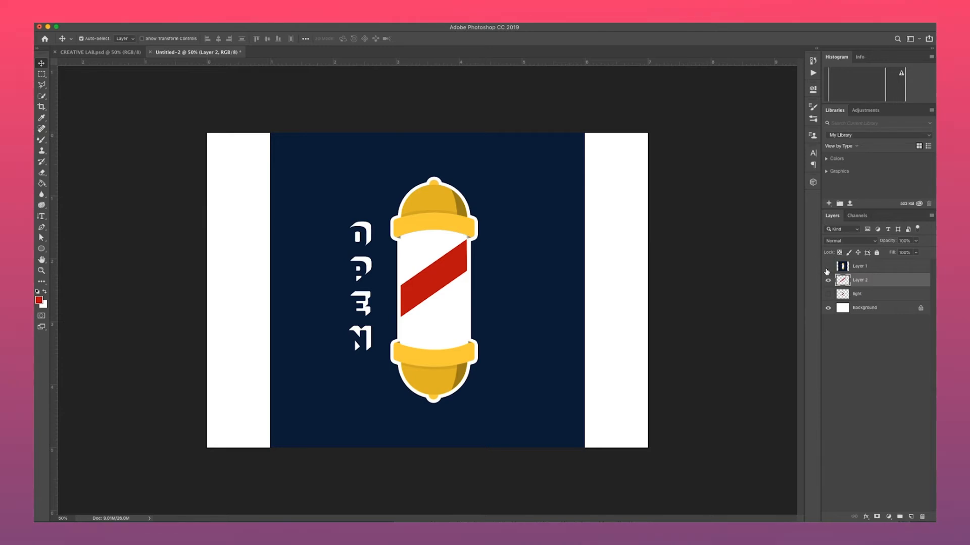
Step: Hide Layer 1 and skew the stripe's left end slightly further down for a steeper diagonal
click(827, 267)
key(super+t)
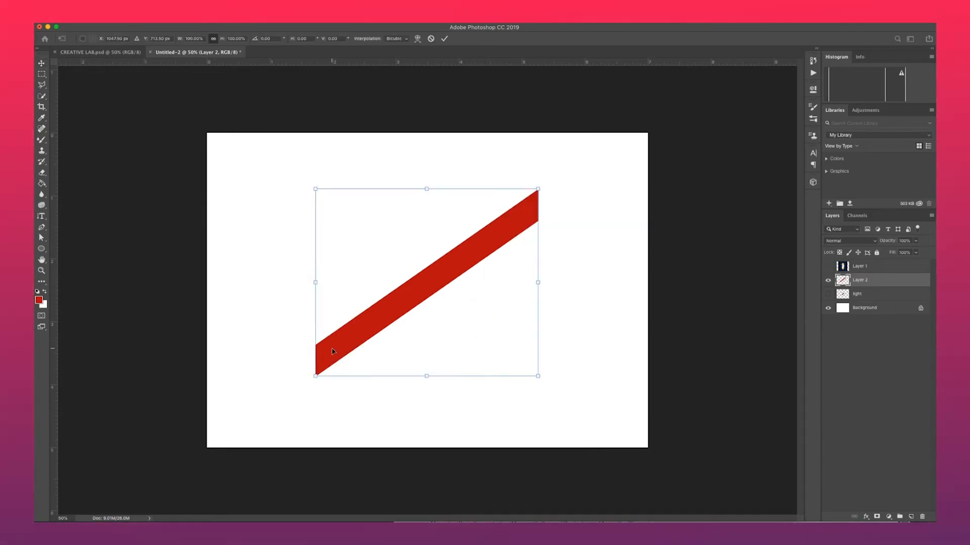
drag(316, 284, 316, 305)
key(Return)
Step: Duplicate the diagonal stripe repeatedly down and up the canvas to build a column of six stripes
drag(465, 257, 491, 466)
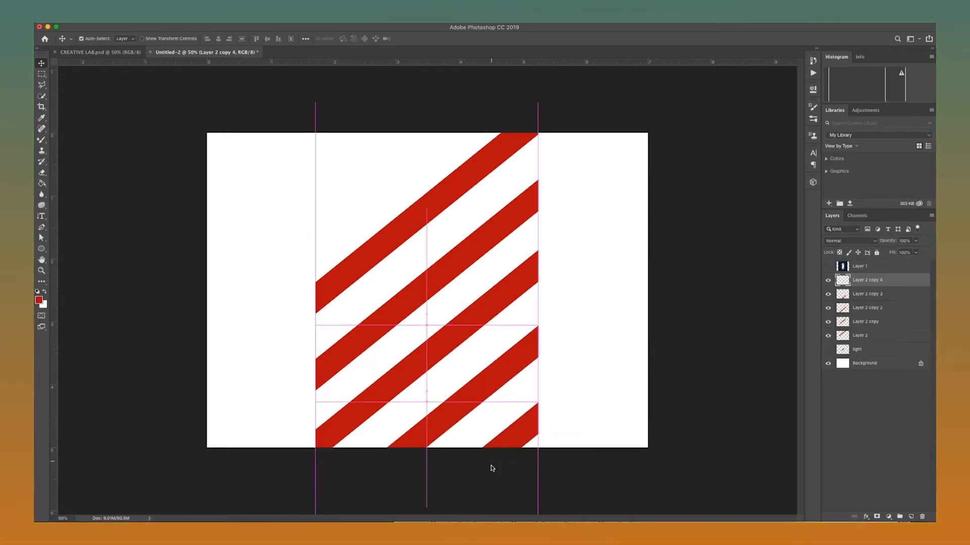
click(478, 171)
drag(477, 172, 464, 88)
Step: Select all the red stripe layers and distribute them evenly in the vertical direction
click(875, 281)
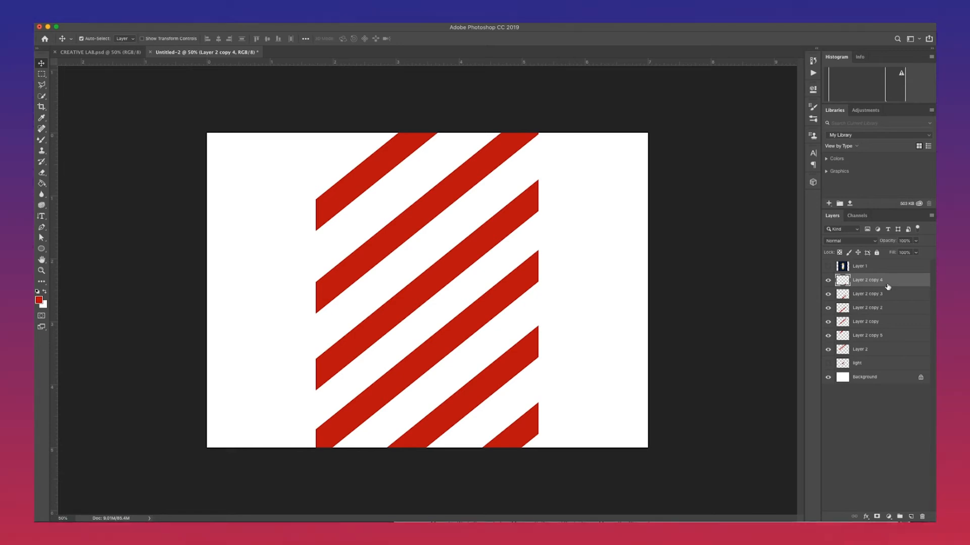
shift+click(876, 353)
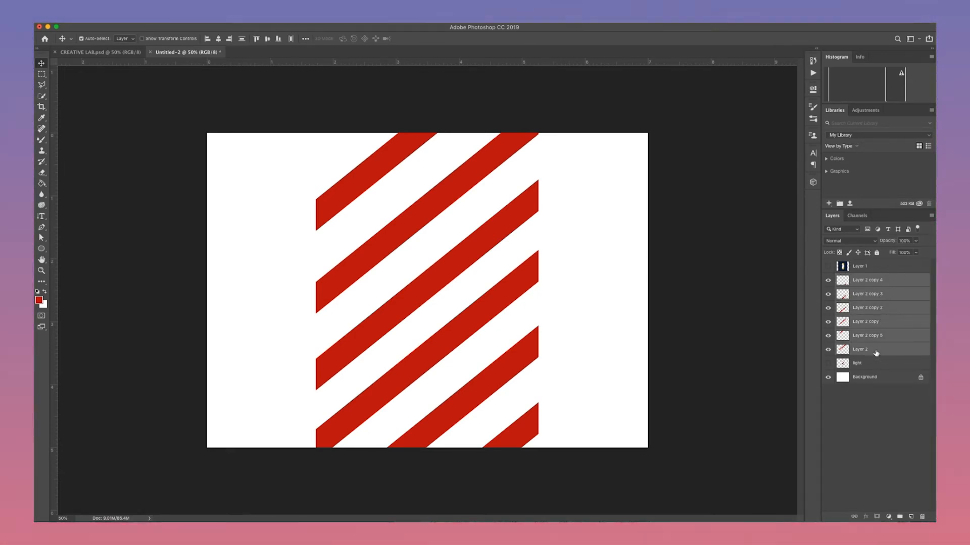
click(242, 40)
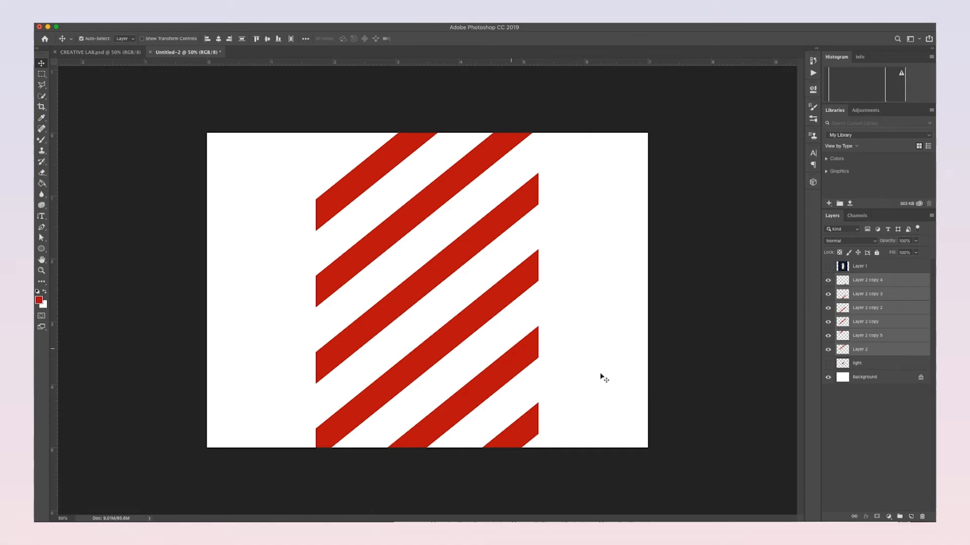
Step: Show Layer 1, slide the selected stripes upward inside the pole with Free Transform, and hide Layer 1 again
click(828, 267)
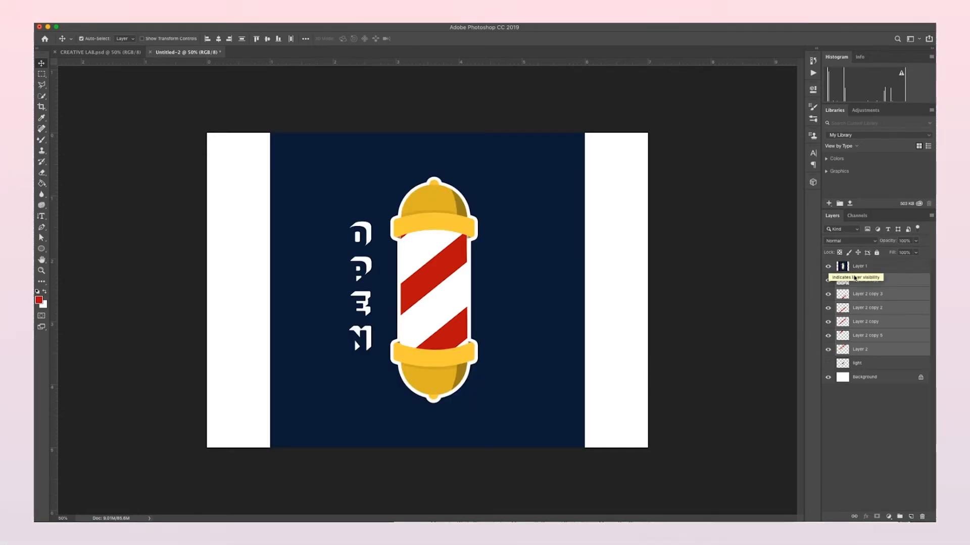
key(super+t)
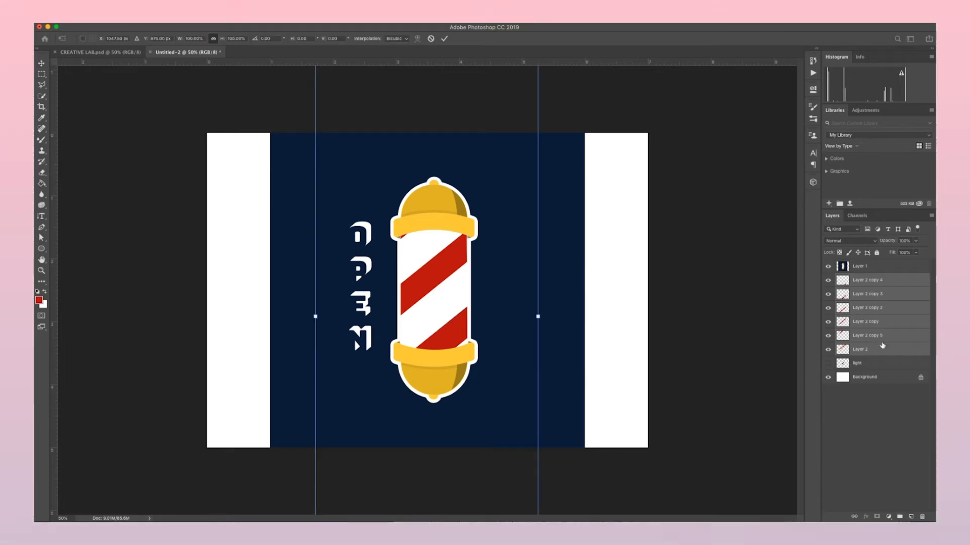
drag(438, 284, 437, 213)
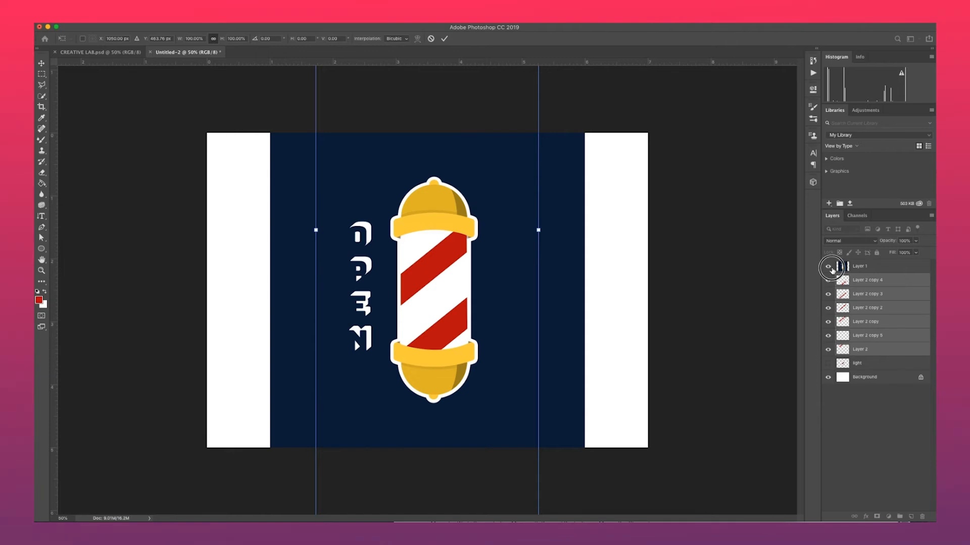
click(828, 266)
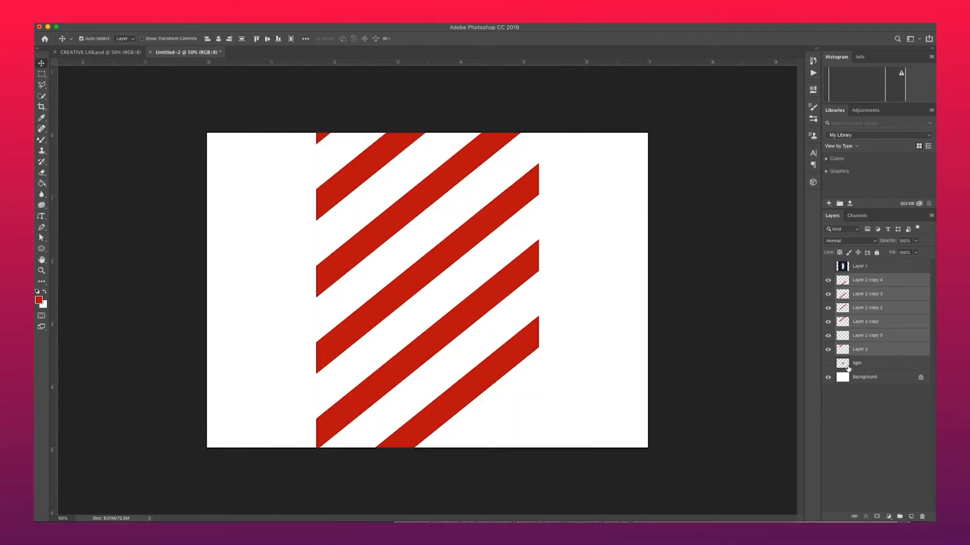
Step: Merge the selected stripe layers into one layer, and test moving the pattern as a unit before undoing the move
key(super+e)
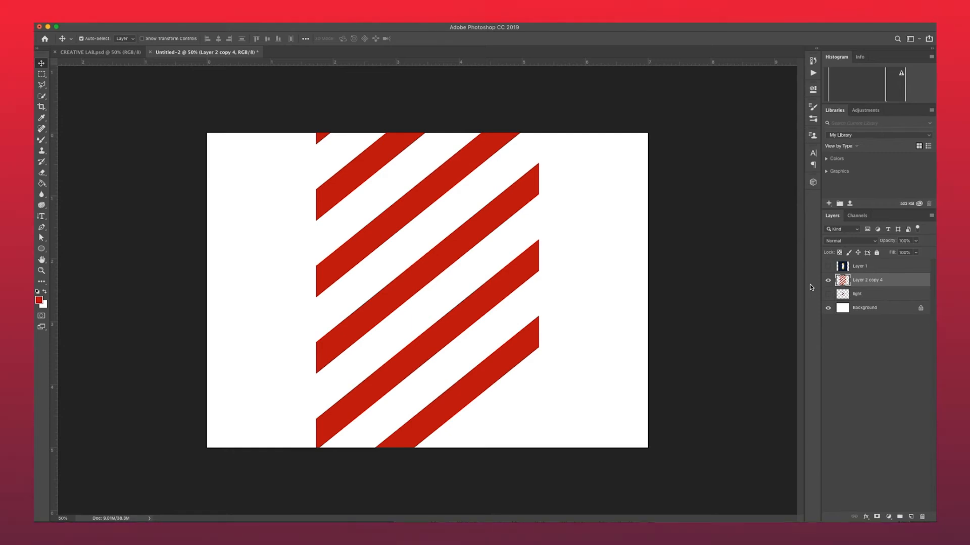
drag(513, 205, 562, 282)
key(super+z)
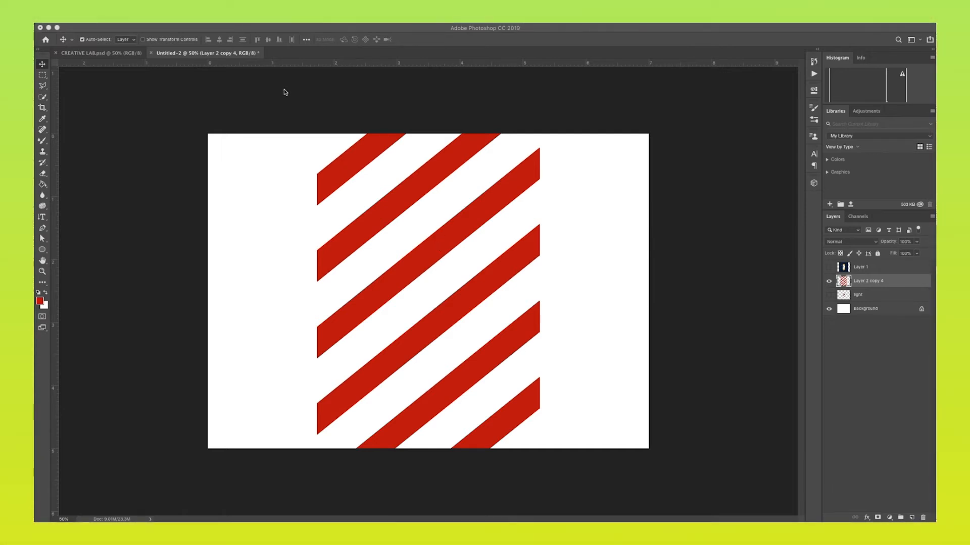
Step: Display the animation Timeline, and make Layer 1 visible and active over the stripes
click(199, 120)
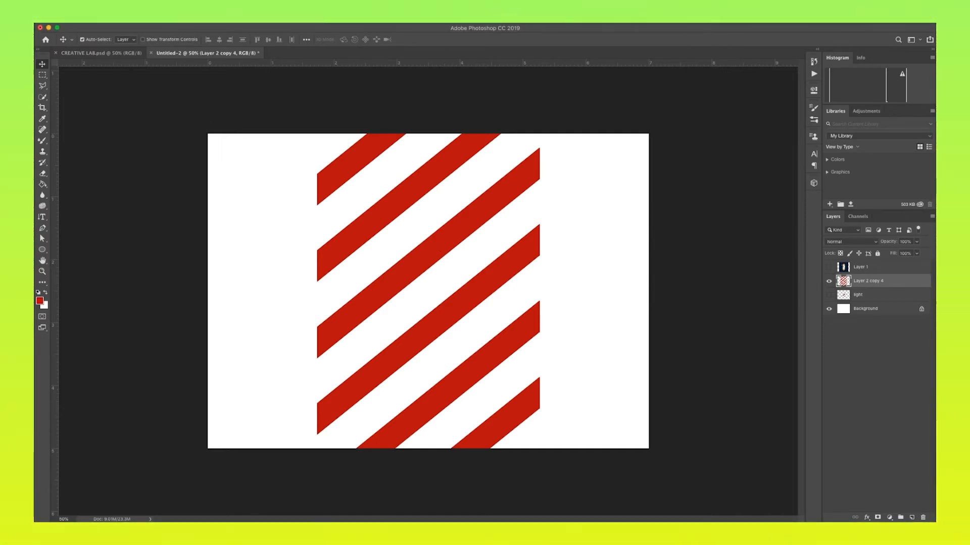
click(281, 24)
click(300, 247)
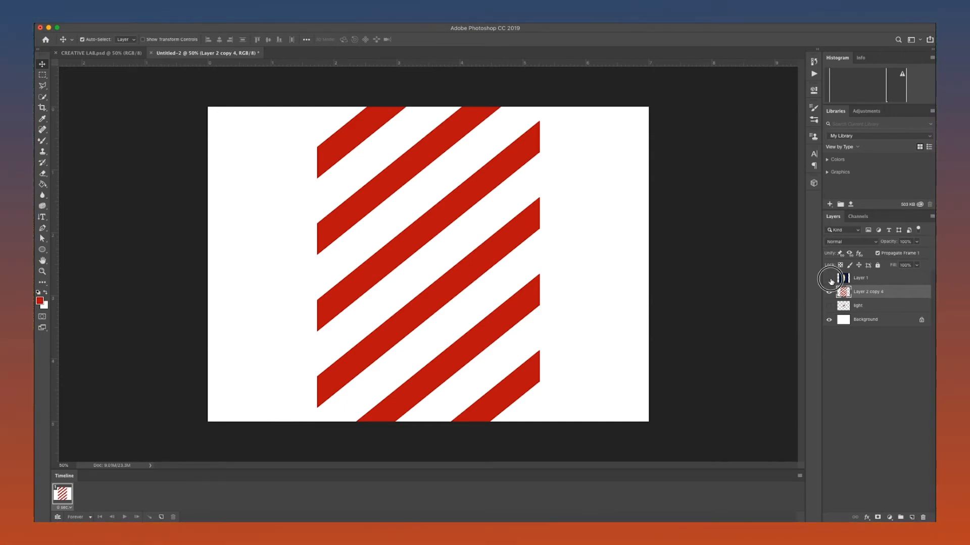
click(829, 279)
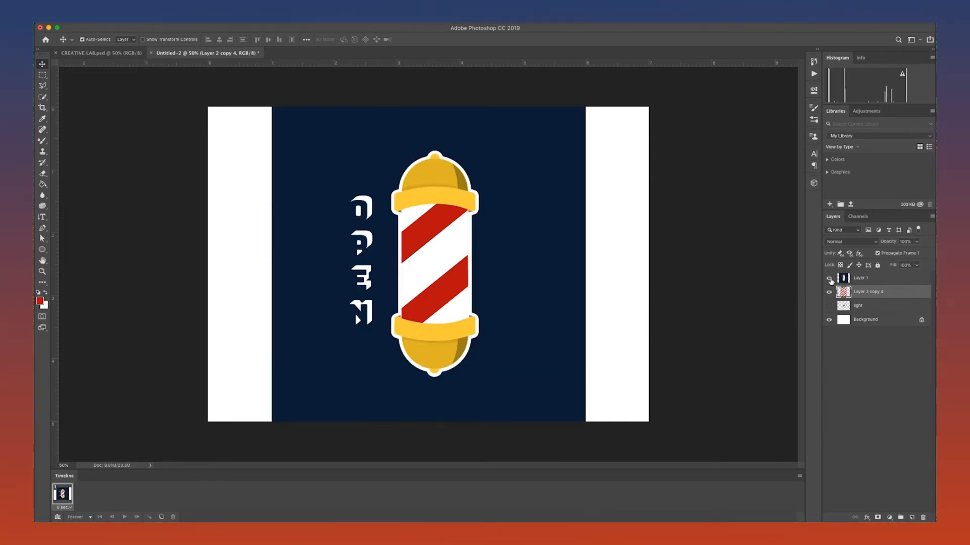
click(879, 284)
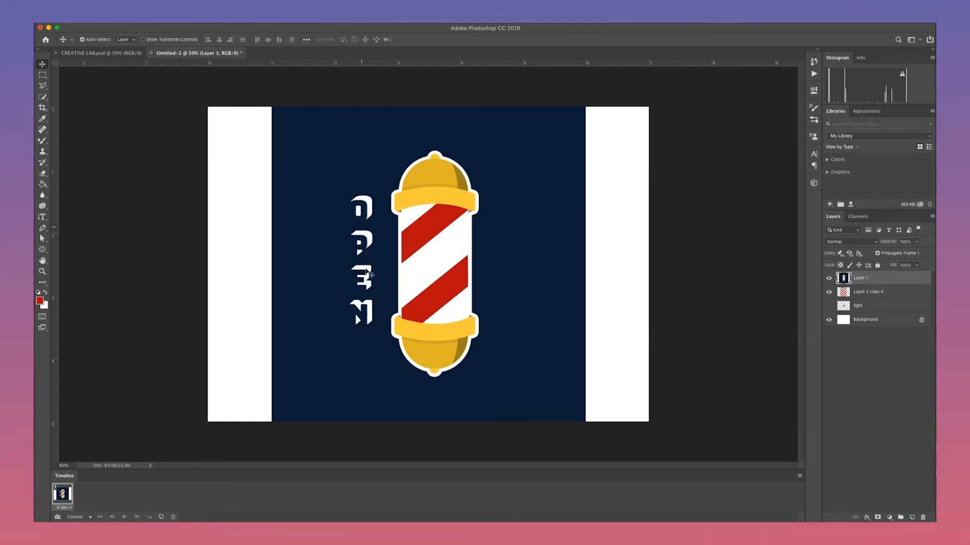
Step: Move the Layer 2 copy 4 stripes upward behind the pole with Free Transform, to a Y position of about 225 px
click(873, 297)
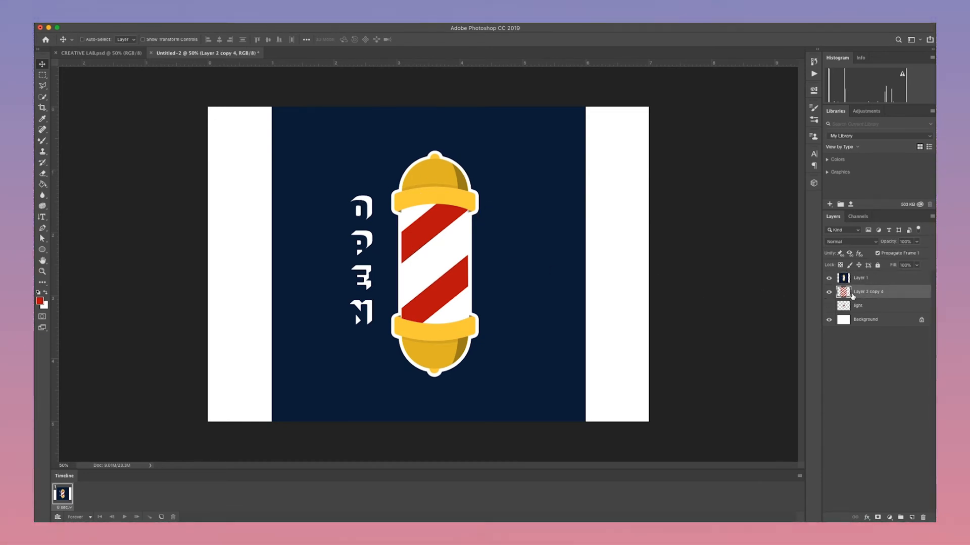
key(super+t)
drag(438, 292, 450, 147)
drag(450, 307, 447, 327)
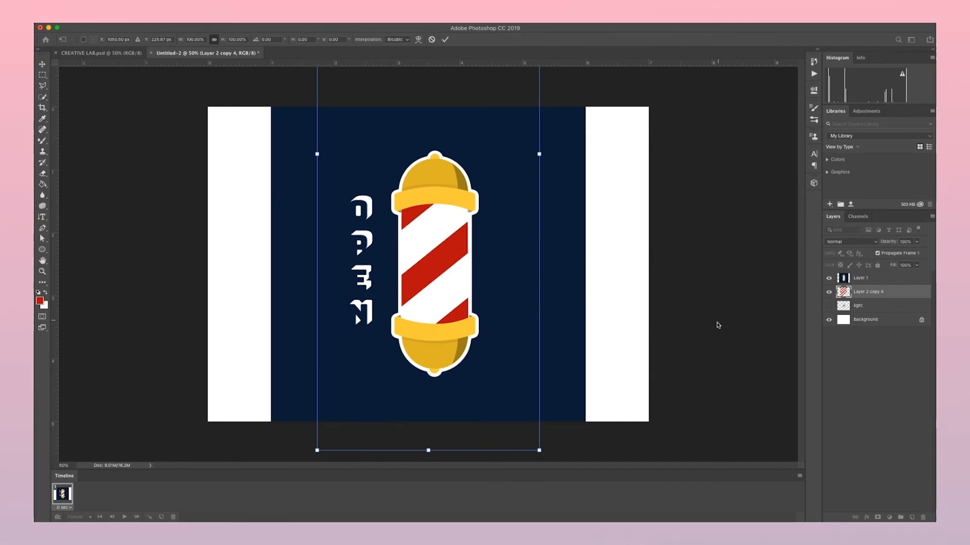
key(Return)
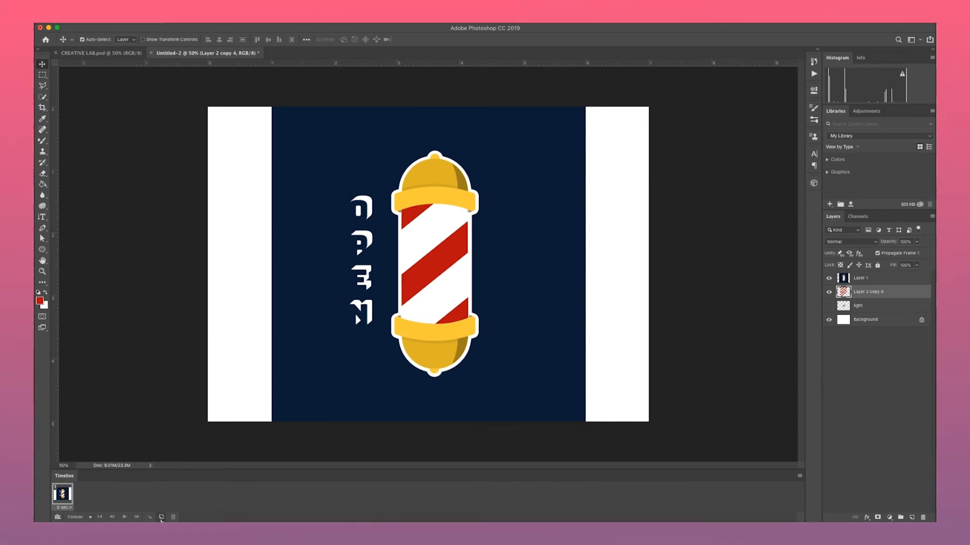
Step: Duplicate the current frame on the Timeline, and slide its stripes down to about Y 966 px with Free Transform, matching the starting pattern
click(161, 517)
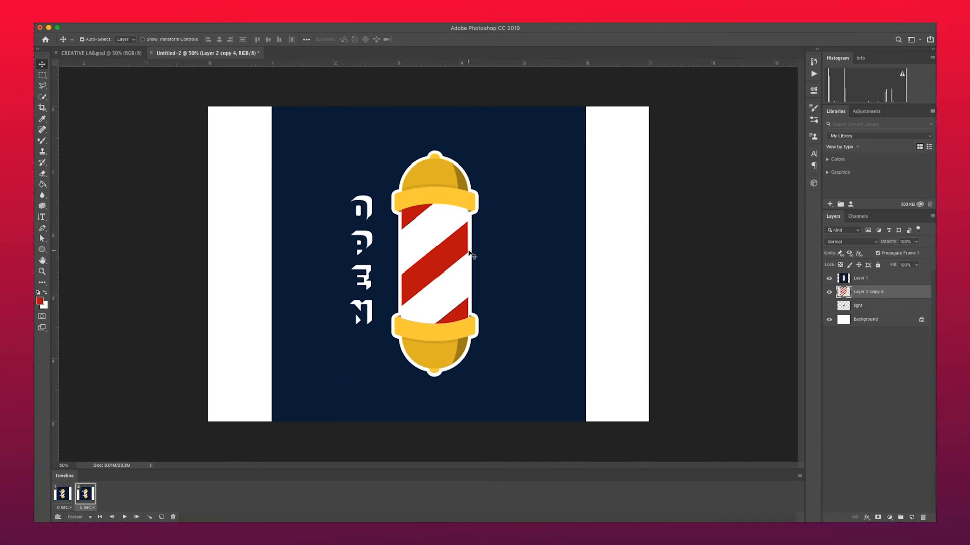
key(super)
key(super+t)
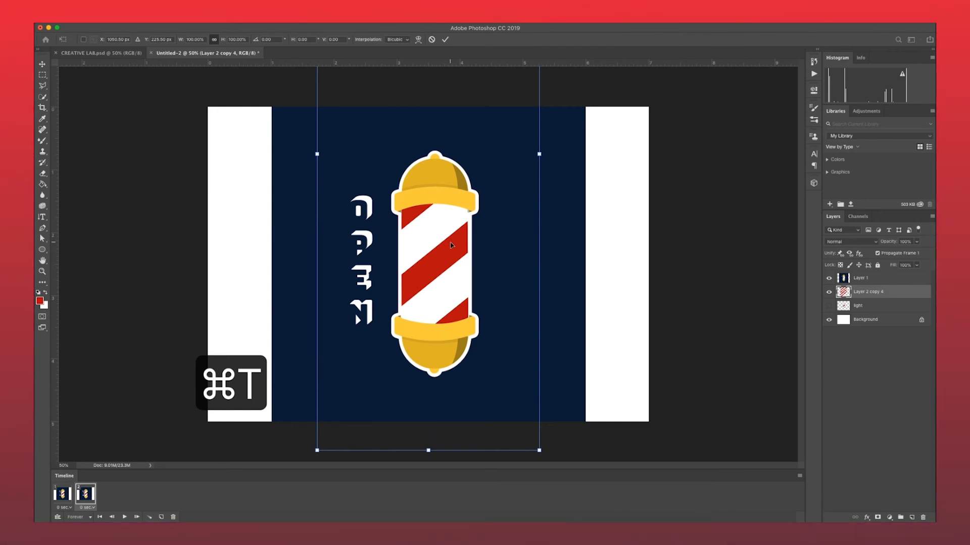
drag(452, 247, 415, 202)
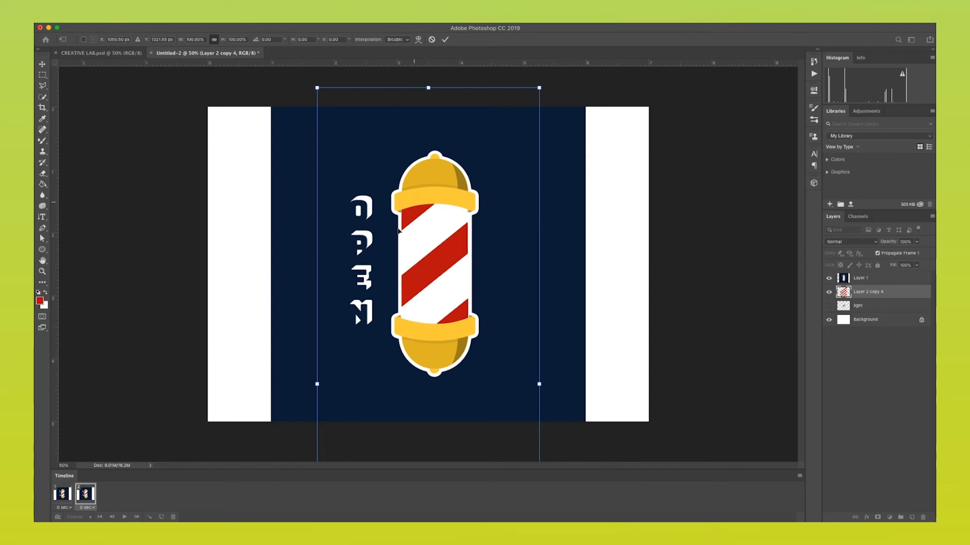
key(Return)
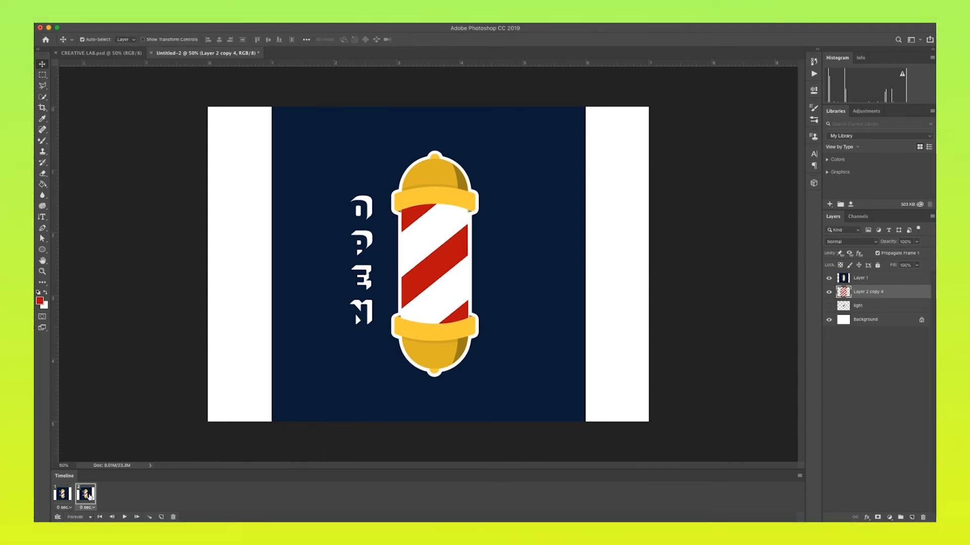
key(super+t)
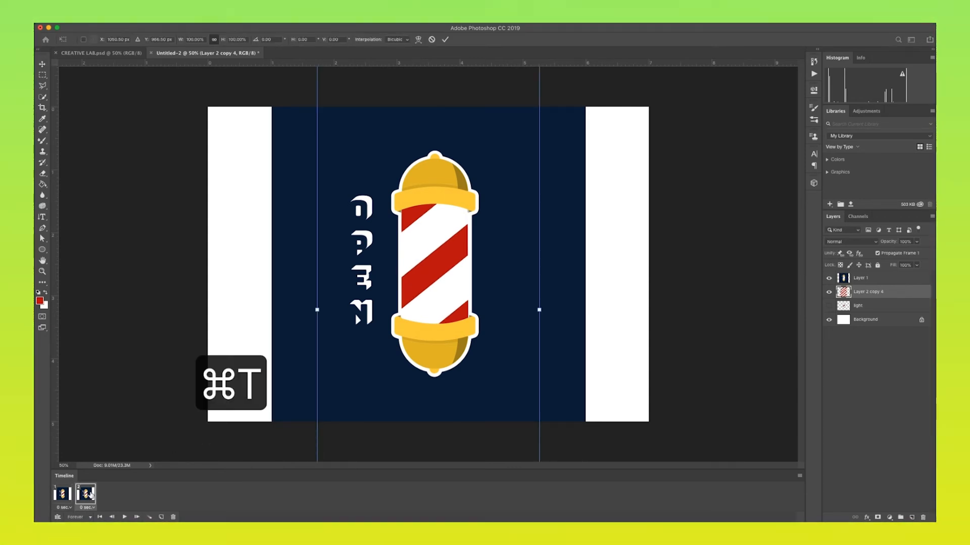
key(Return)
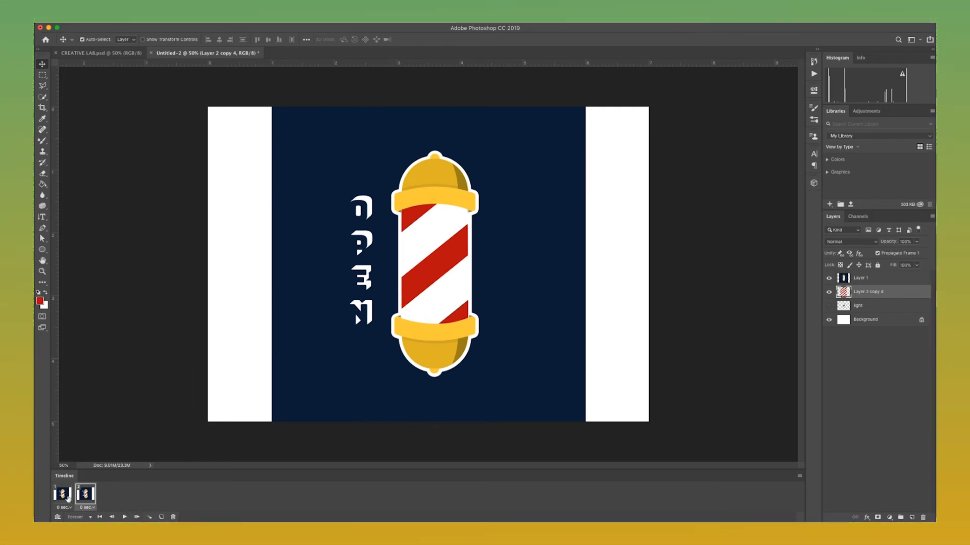
Step: Select both frames and tween the selection with 18 added frames for all layers, including position, opacity and effects
click(68, 499)
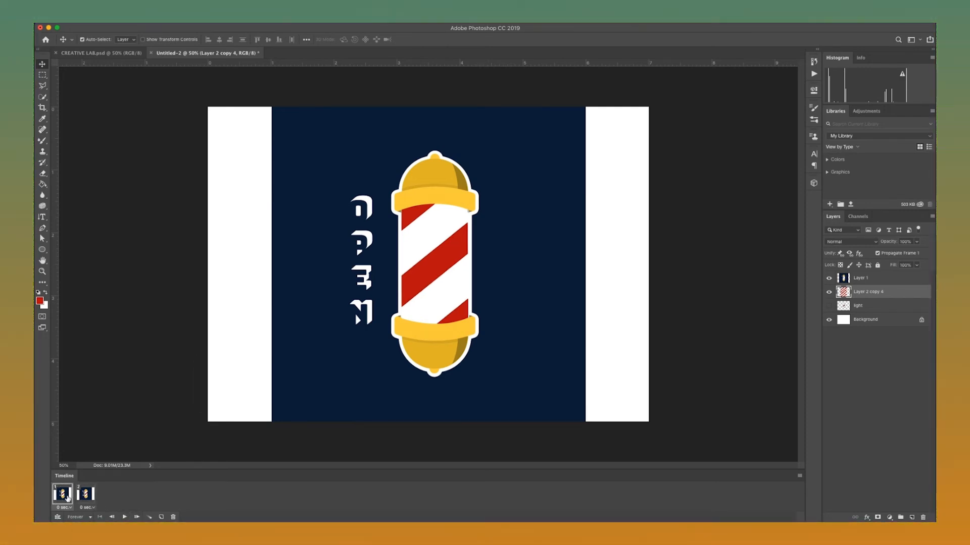
shift+click(87, 498)
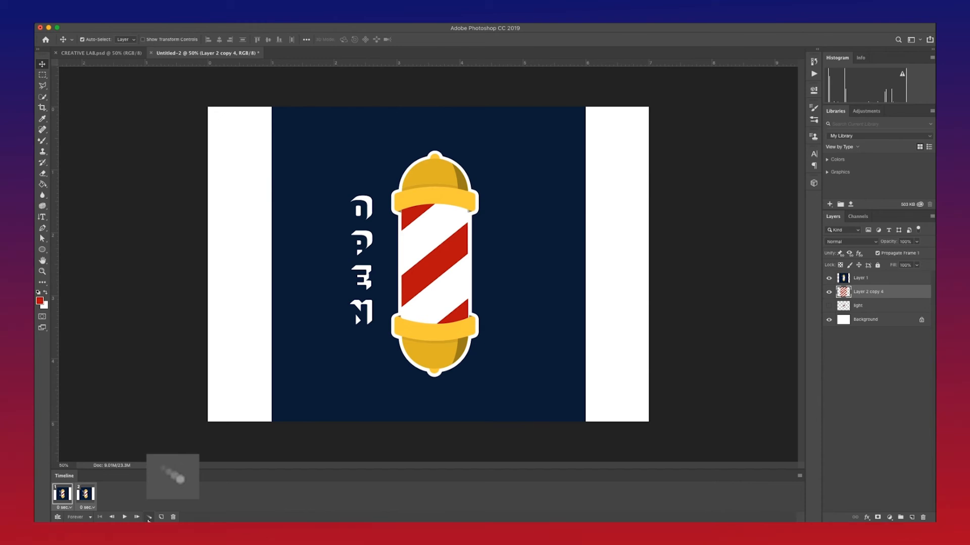
click(149, 517)
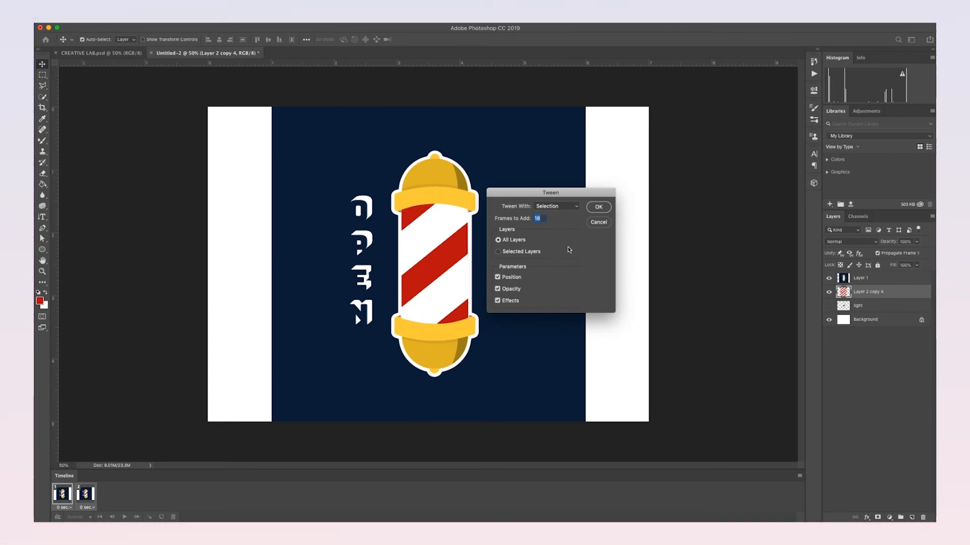
click(599, 207)
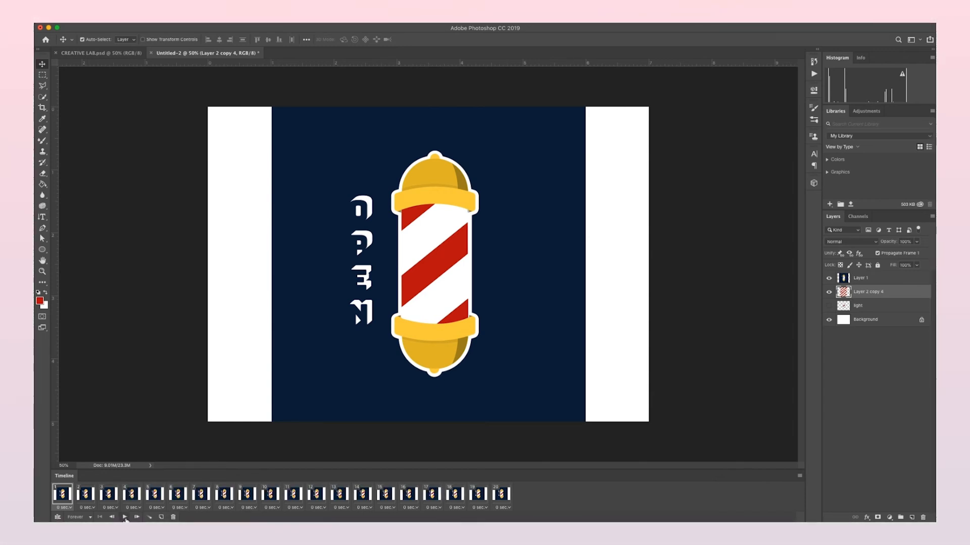
Step: Play the tweened pole animation, and close the BLUE_ND9LOGOCOLOR.gif preview window
click(124, 517)
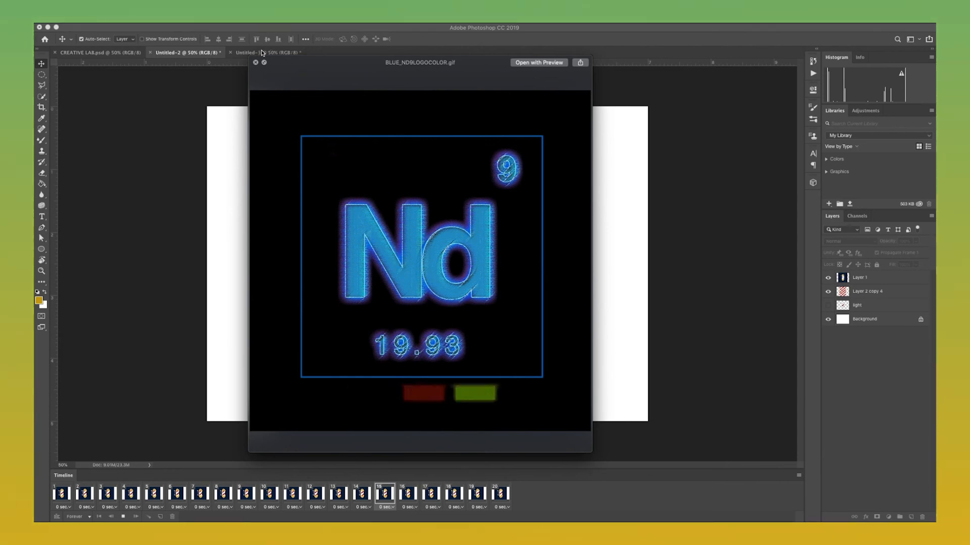
drag(292, 65, 295, 58)
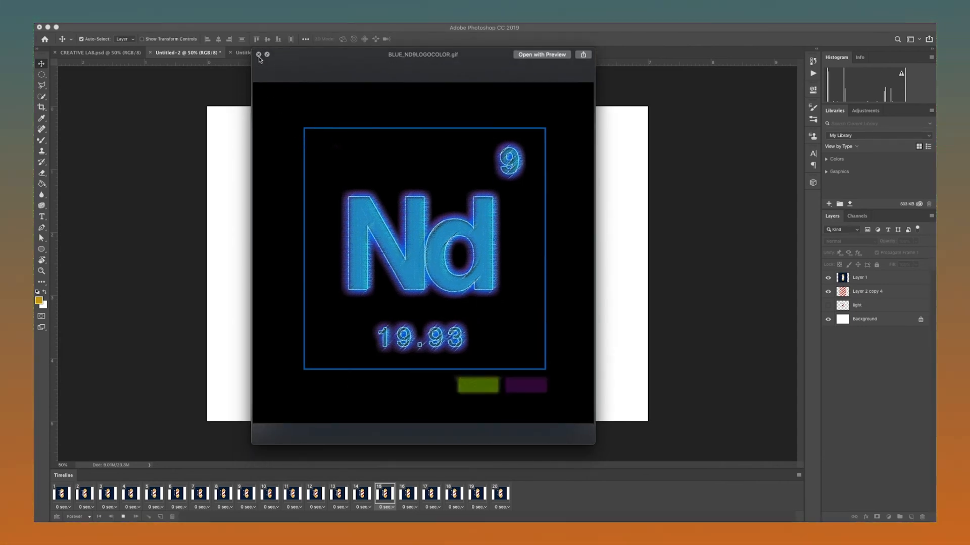
click(259, 55)
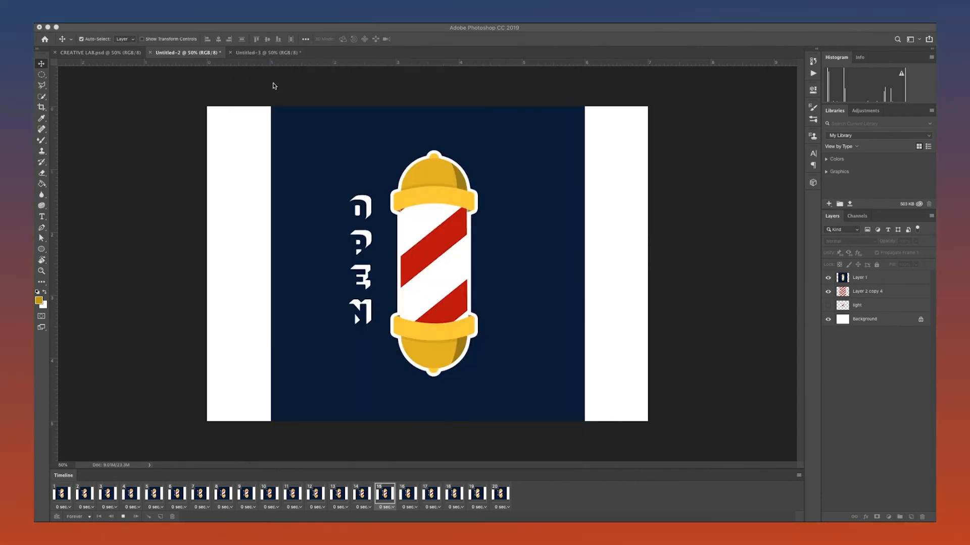